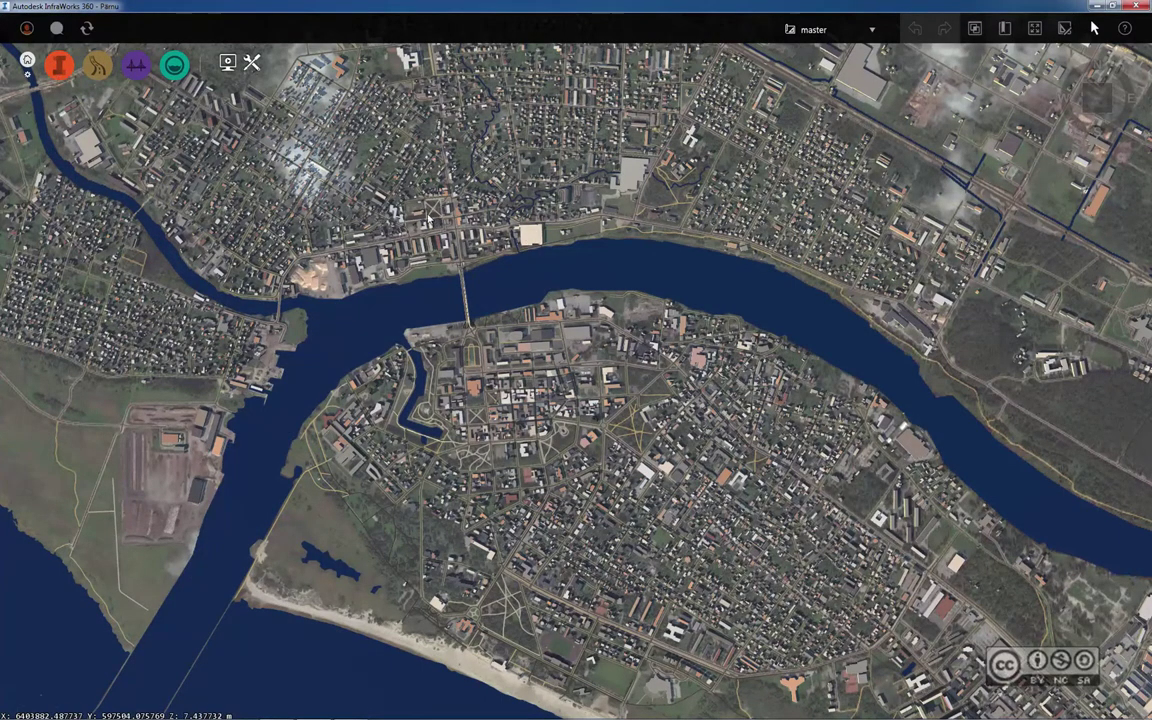
Set the Pärnu model's UCS coordinate system to EST-97 in Model Properties
{"action": "left_click", "coordinate": [252, 63]}
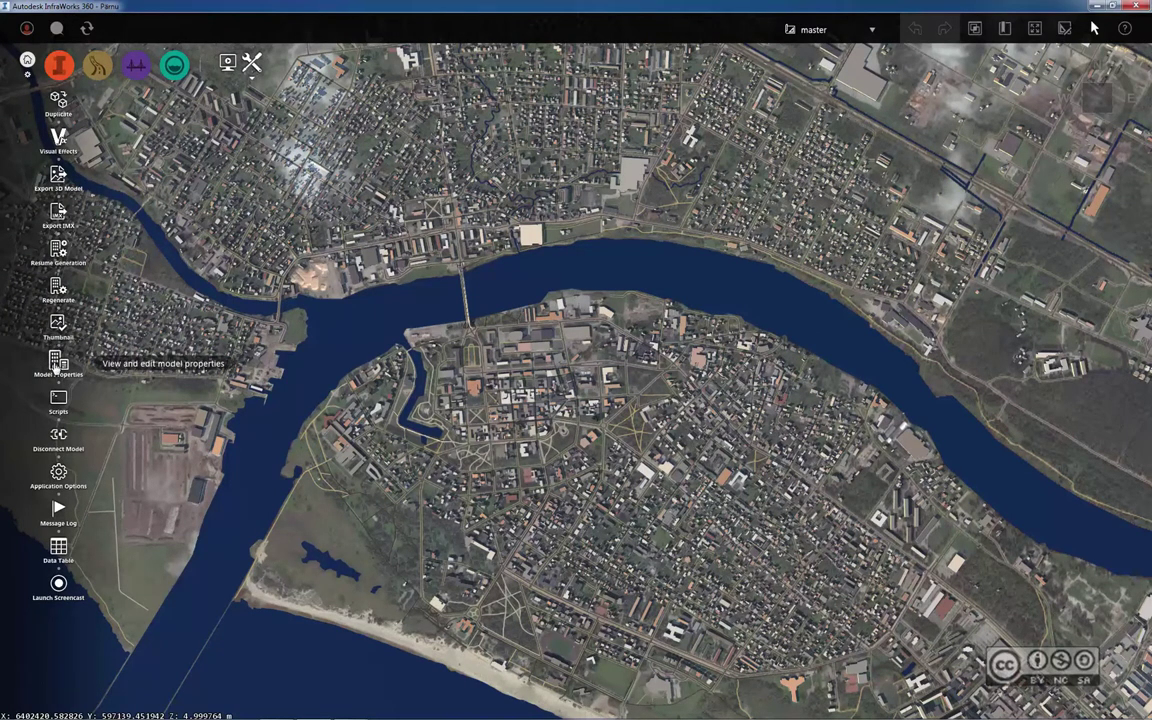
{"action": "left_click", "coordinate": [58, 362]}
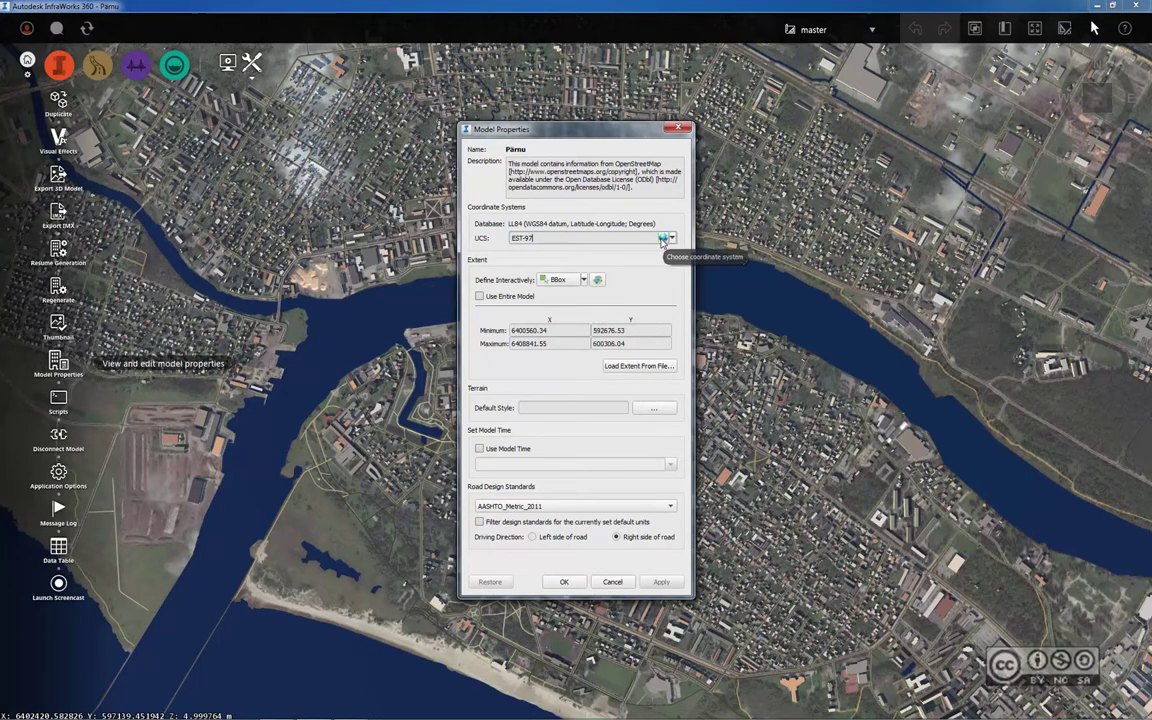
{"action": "left_click", "coordinate": [662, 238]}
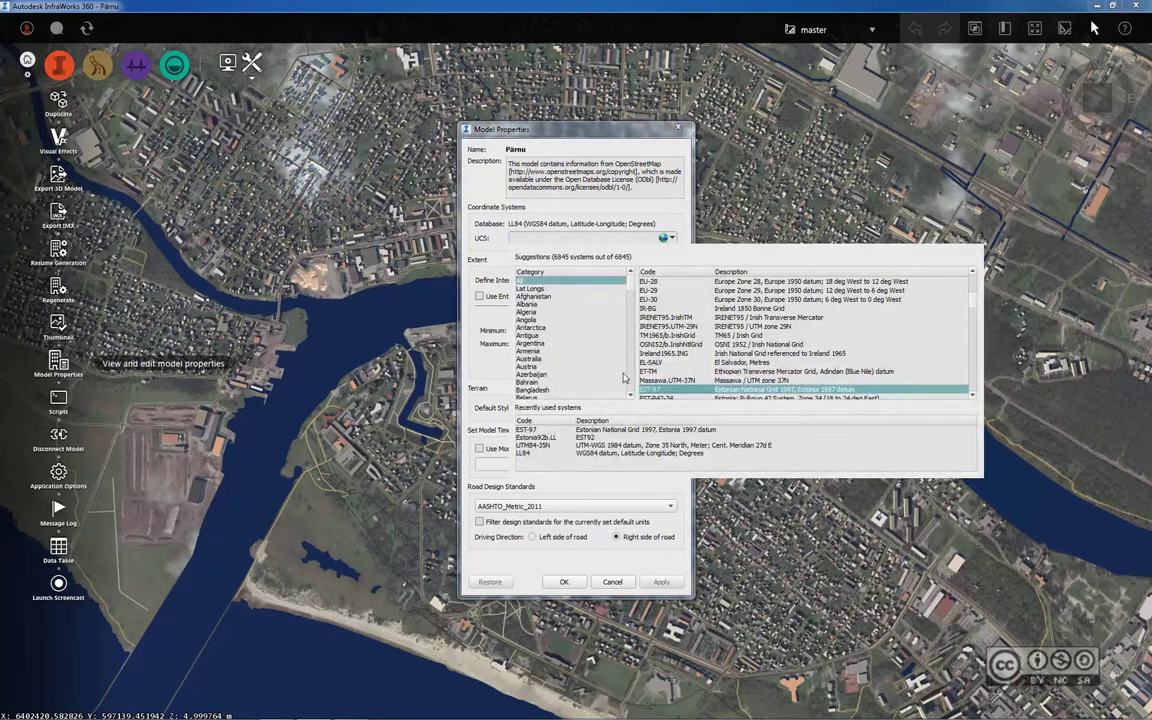
{"action": "left_click", "coordinate": [600, 210]}
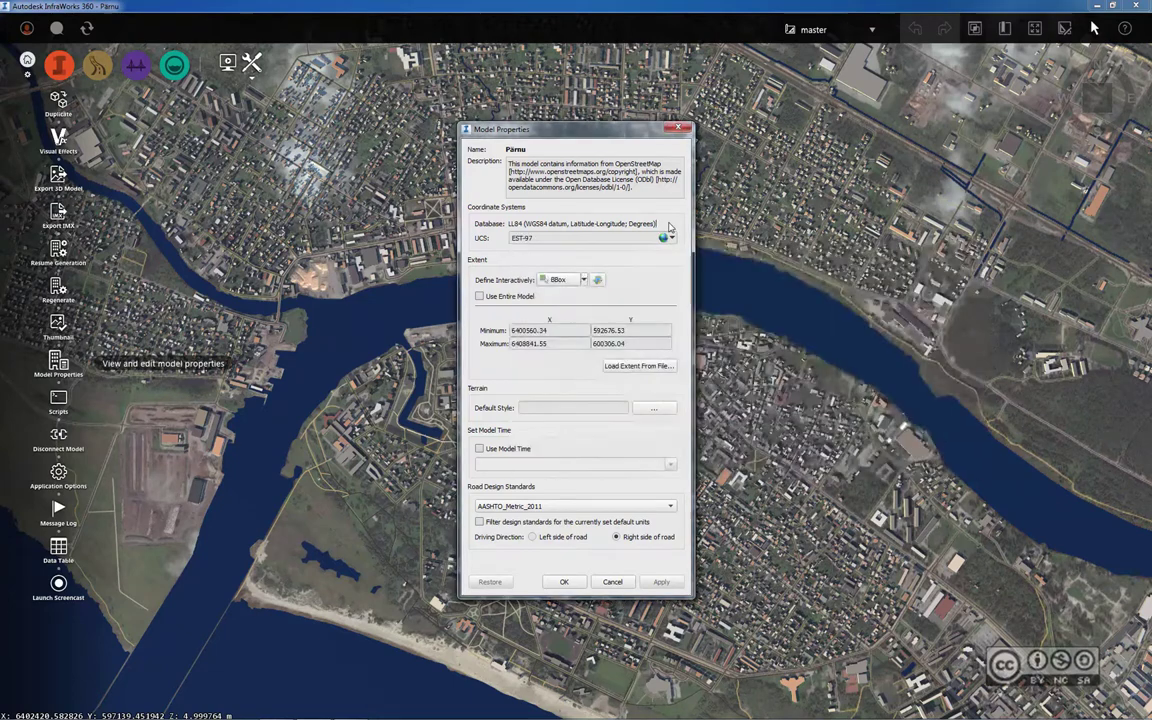
Confirm Model Properties, then show Civil 3D's Toolbox with the Productivity Pack 1 tools
{"action": "left_click", "coordinate": [566, 581]}
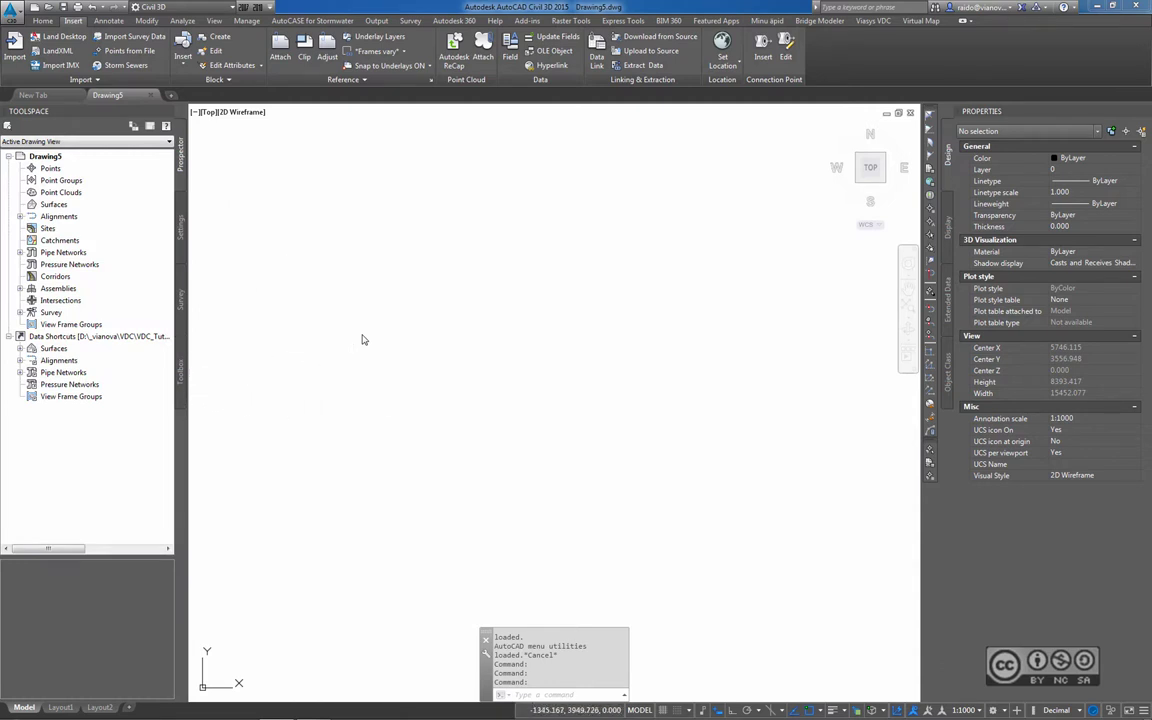
{"action": "left_click", "coordinate": [180, 372]}
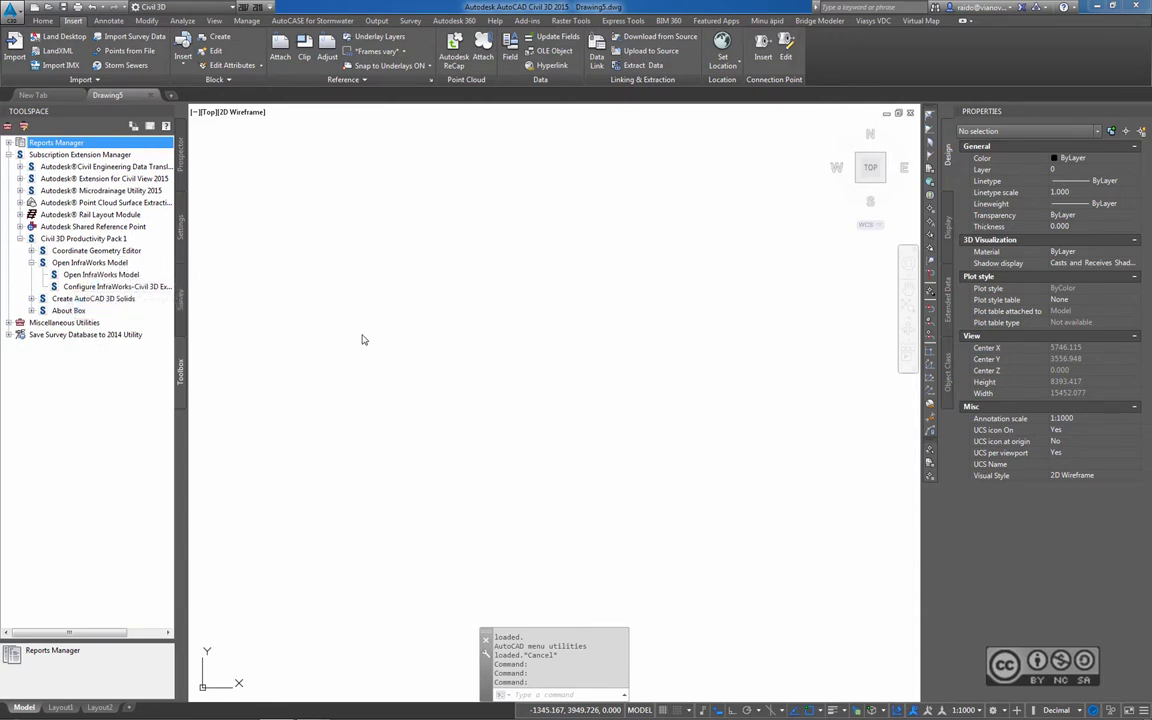
Run Open InfraWorks Model from the Toolbox and select Pärnu.sqlite as the model file
{"action": "right_click", "coordinate": [101, 274]}
{"action": "left_click", "coordinate": [148, 287]}
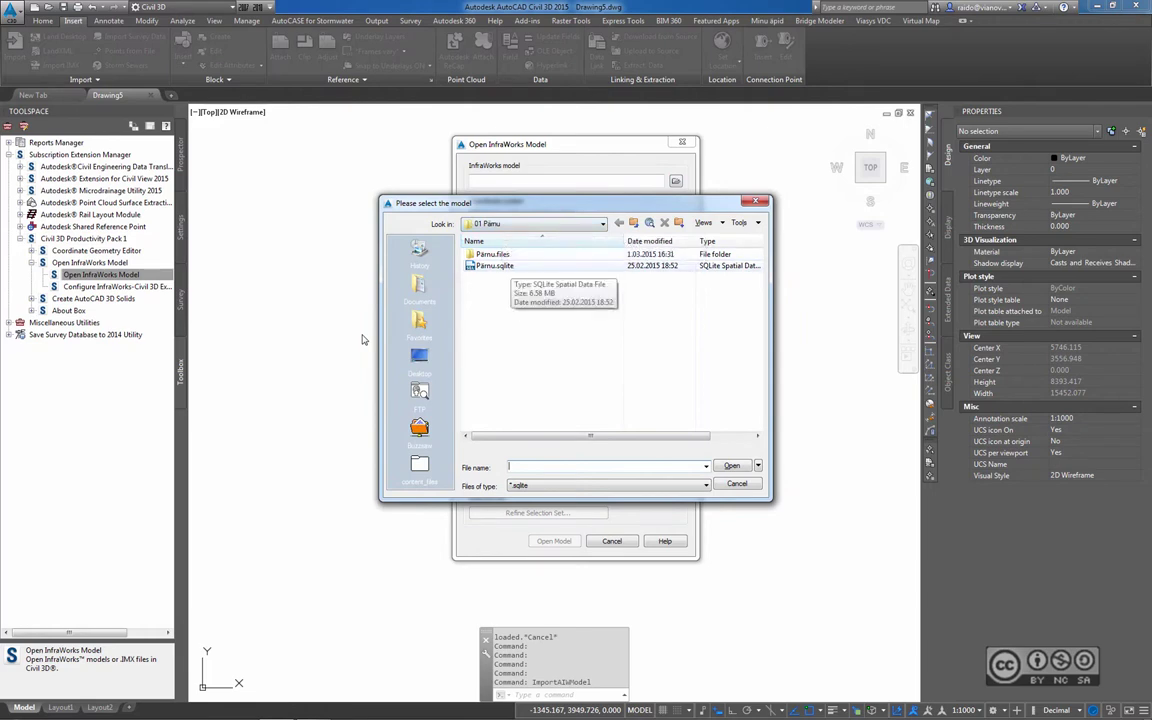
{"action": "left_click", "coordinate": [494, 265]}
{"action": "key", "text": "Return"}
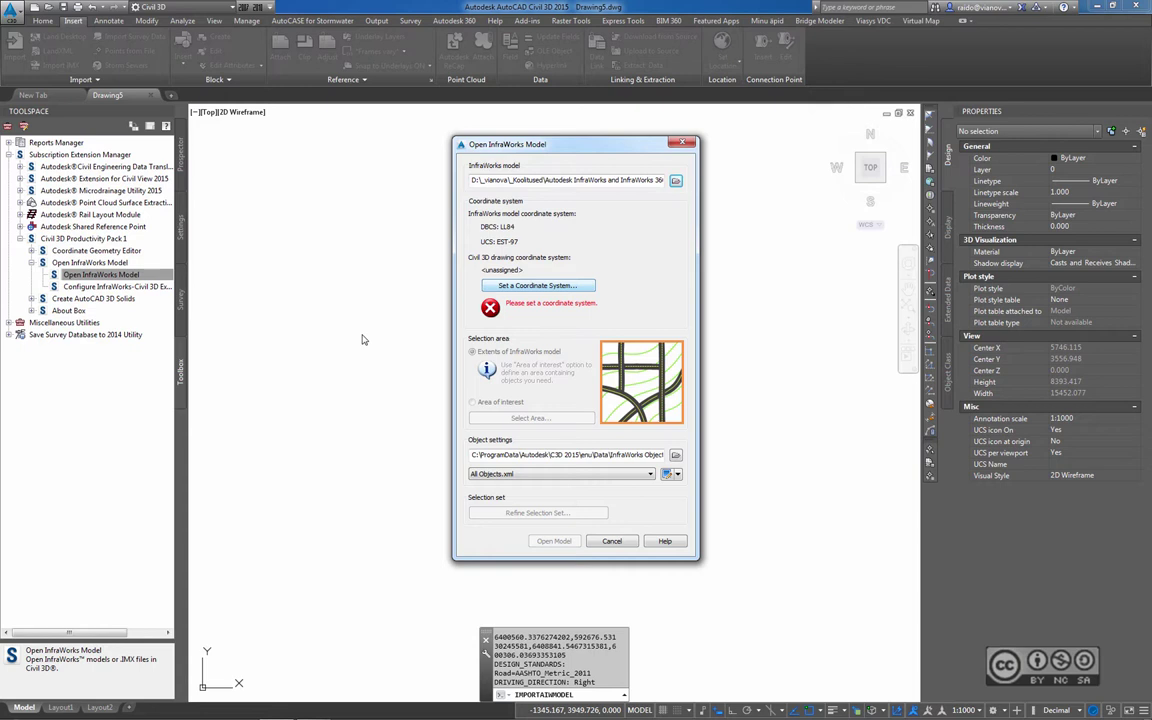
Assign the drawing the model's EST-97 coordinate system and choose the Area of interest option
{"action": "key", "text": "Return"}
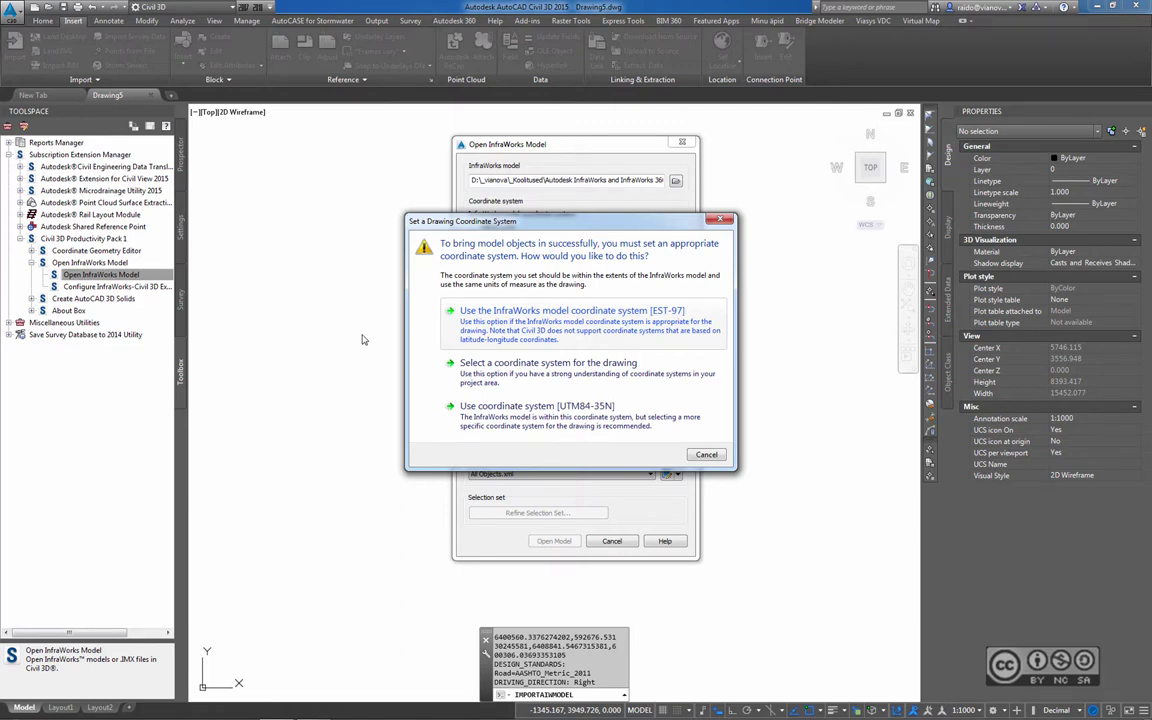
{"action": "key", "text": "Return"}
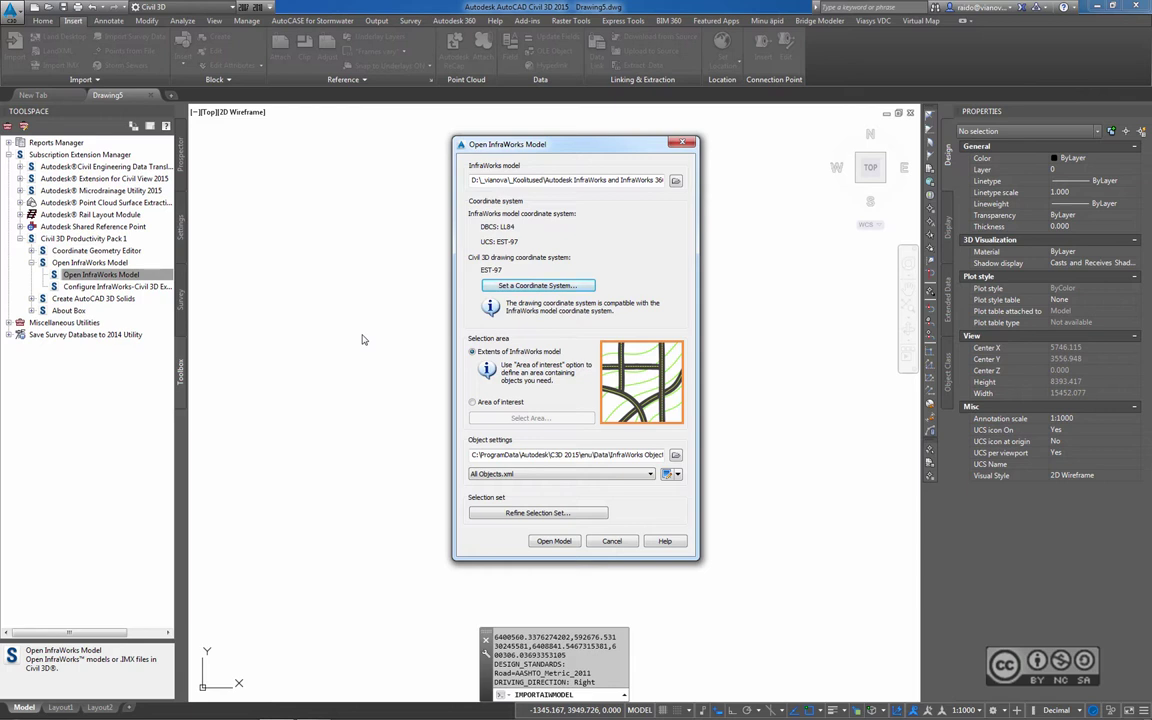
{"action": "key", "text": "Down"}
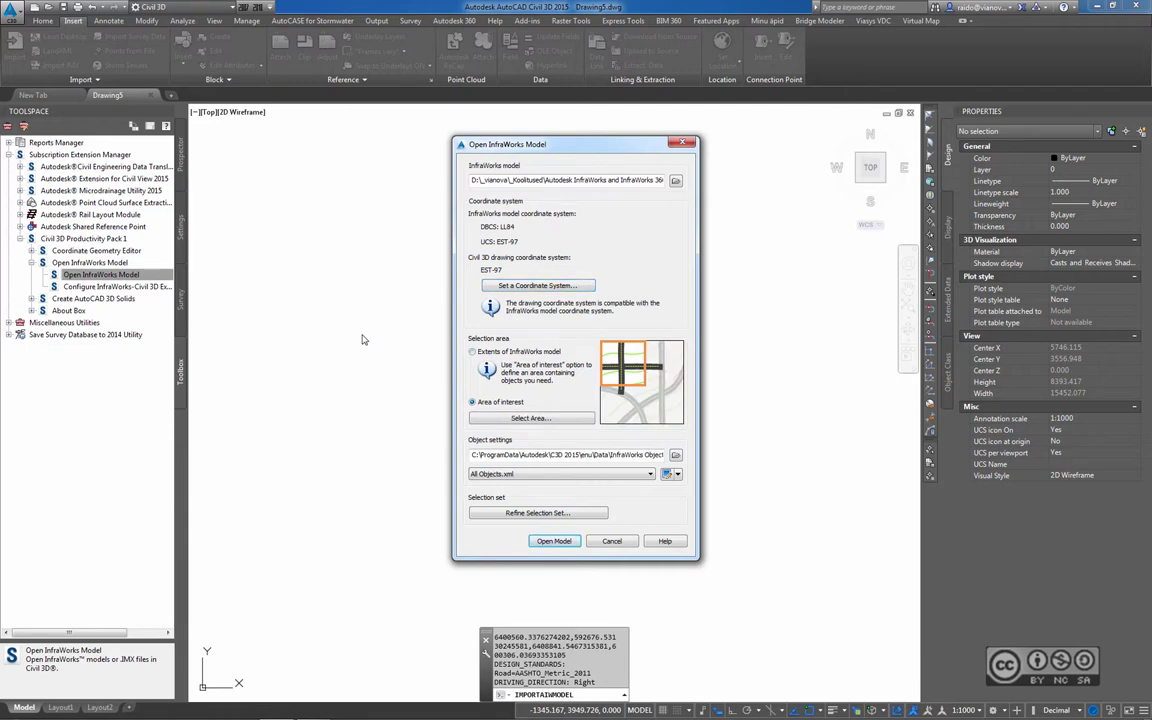
Pick a rectangle around the old town's Pikk street and import the Pärnu model for it
{"action": "left_click", "coordinate": [533, 418]}
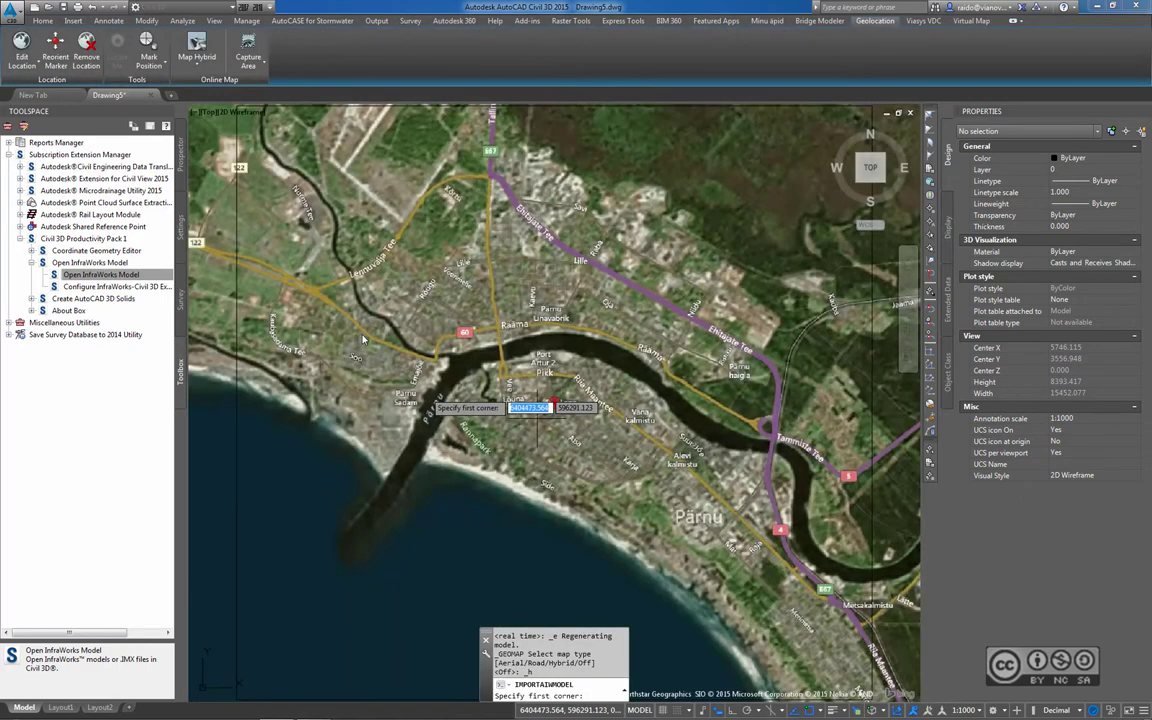
{"action": "scroll", "coordinate": [428, 348], "scroll_direction": "up", "scroll_amount": 3}
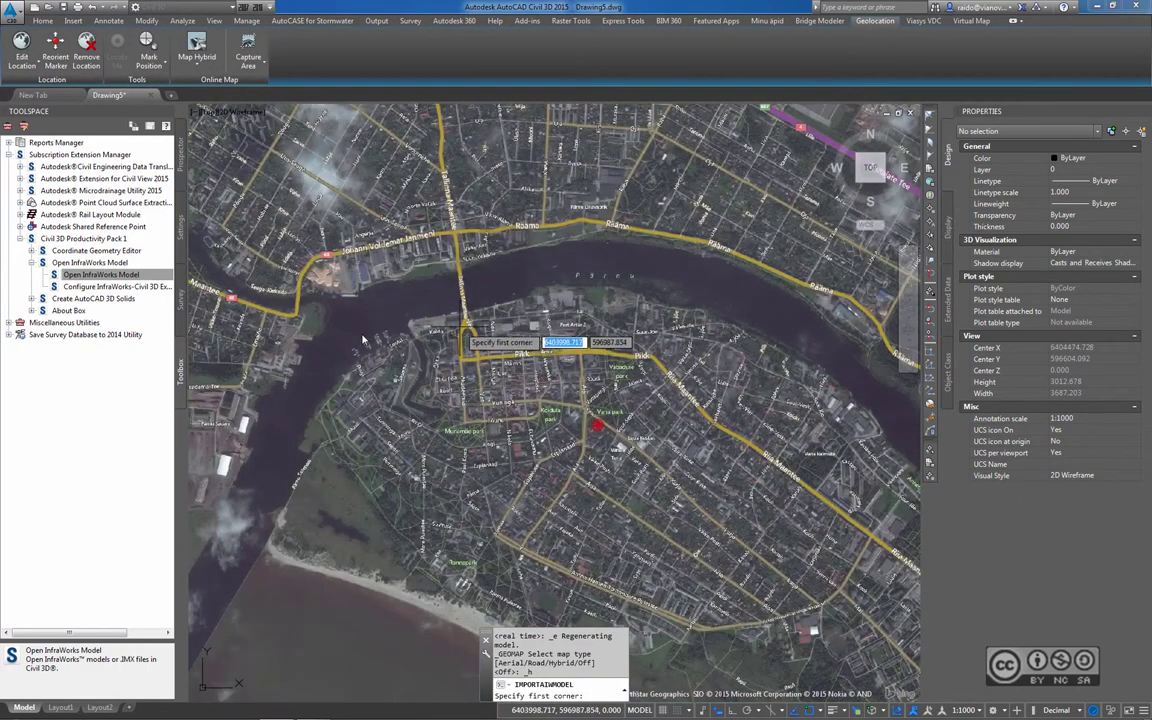
{"action": "scroll", "coordinate": [465, 337], "scroll_direction": "up", "scroll_amount": 2}
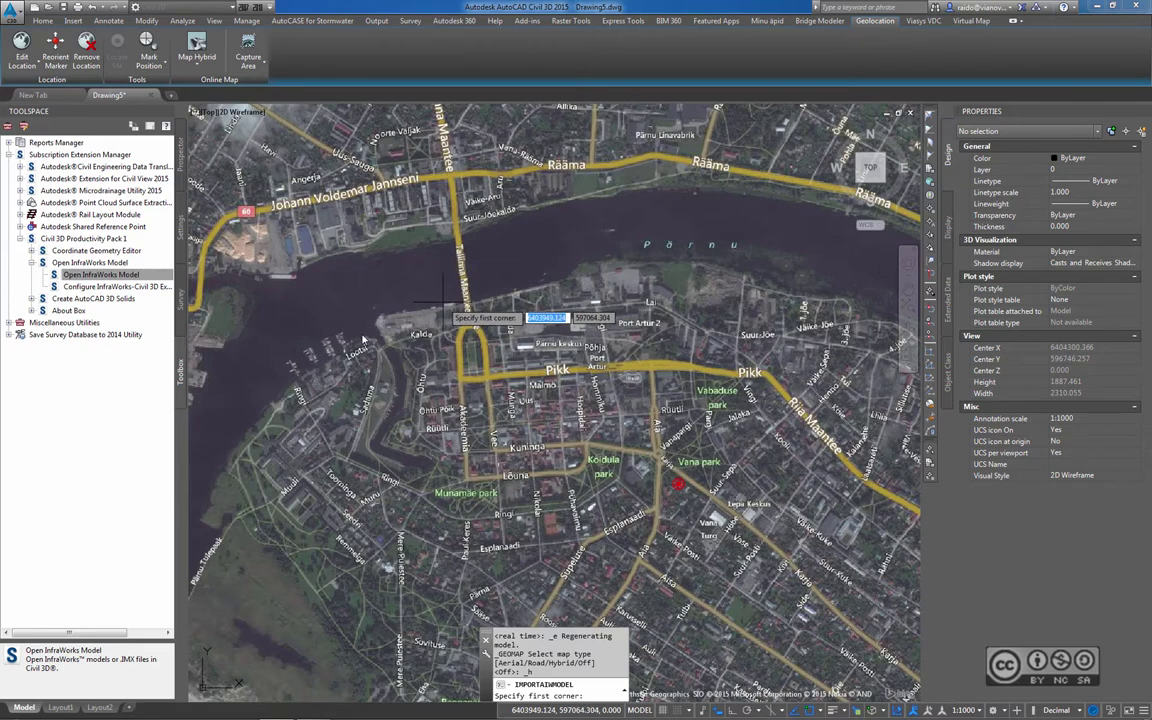
{"action": "left_click", "coordinate": [443, 302]}
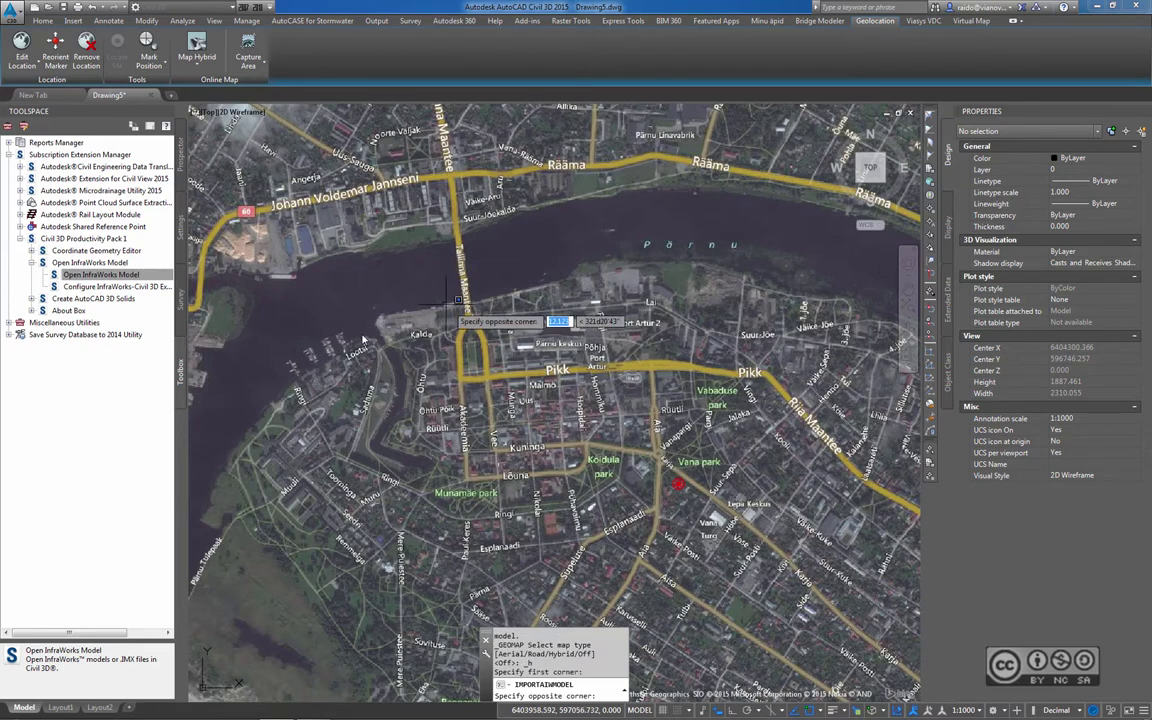
{"action": "left_click", "coordinate": [731, 432]}
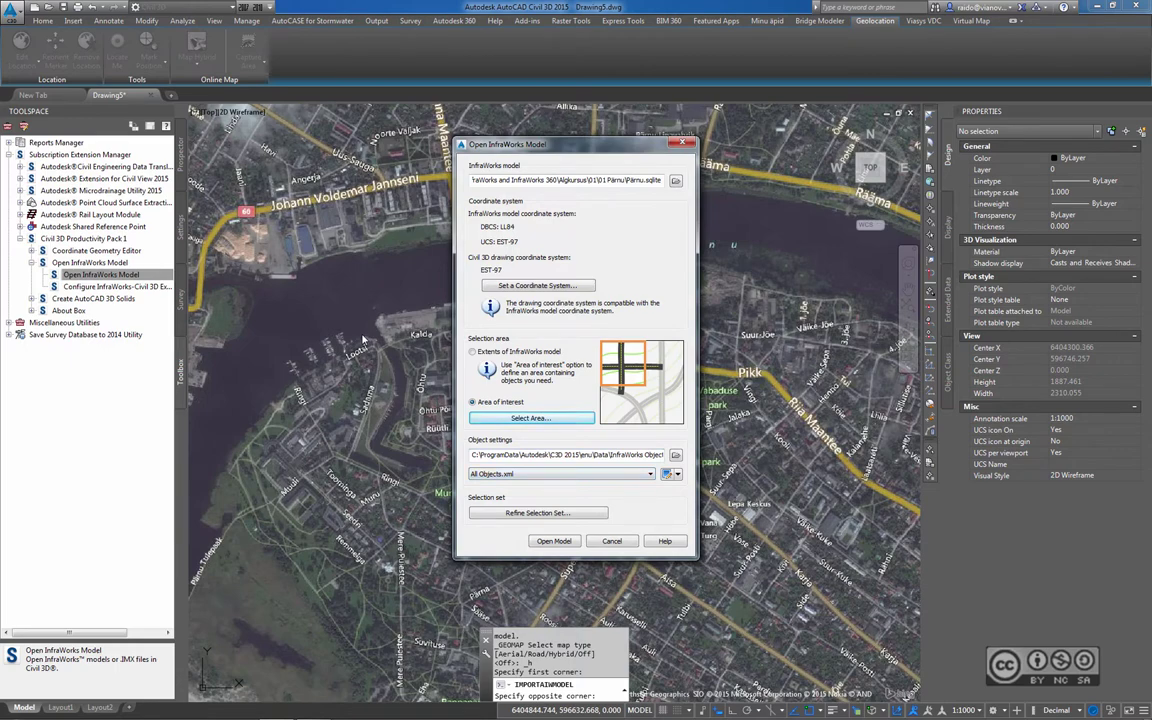
{"action": "key", "text": "Return"}
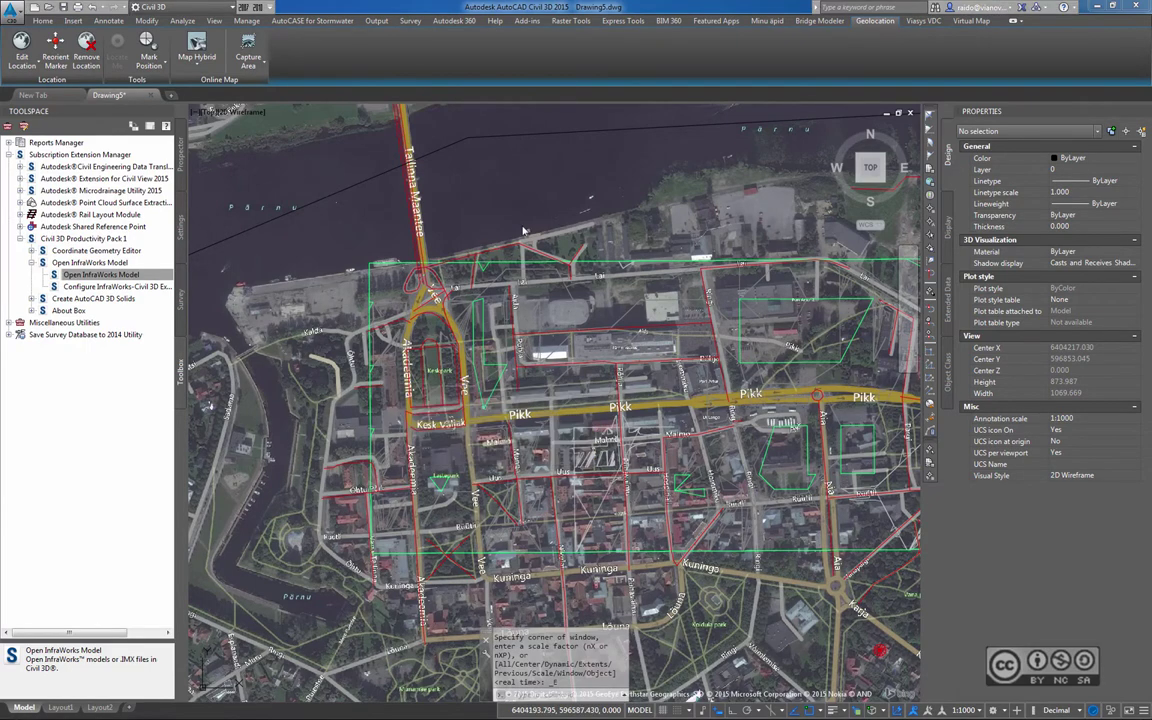
Launch InfraWorks 360, open the Pärnu model and zoom in on the old town by the river
{"action": "left_click", "coordinate": [1097, 8]}
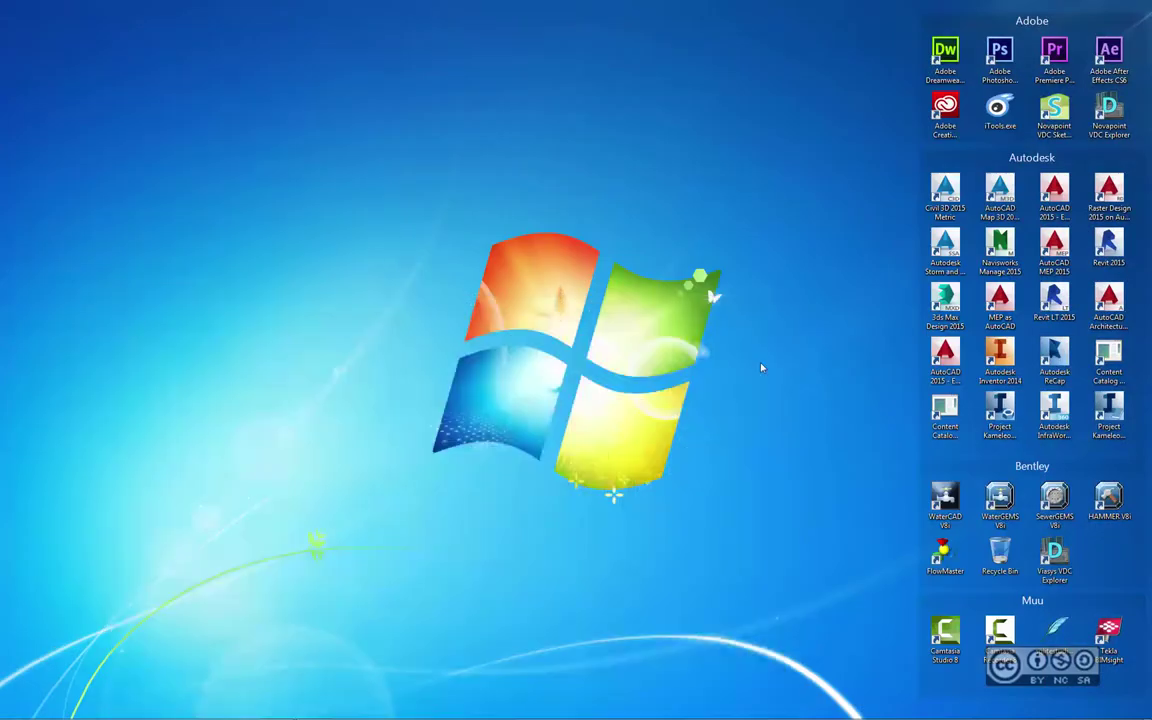
{"action": "double_click", "coordinate": [1056, 408]}
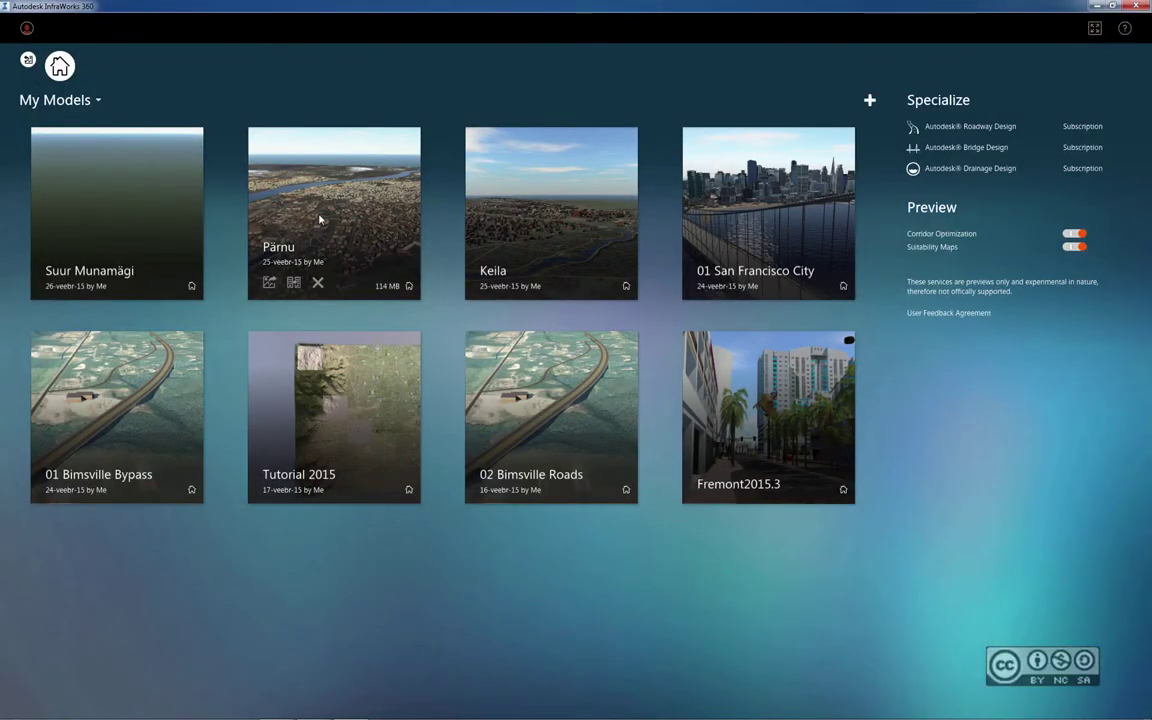
{"action": "left_click", "coordinate": [290, 198]}
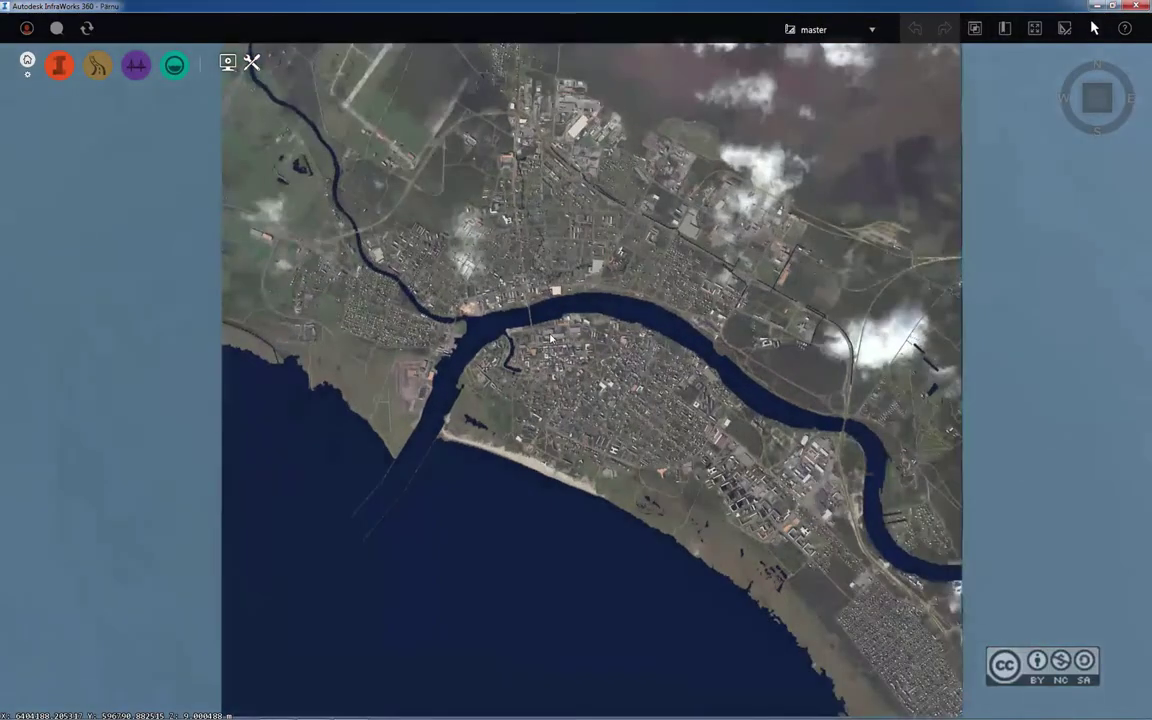
{"action": "scroll", "coordinate": [570, 351], "scroll_direction": "up", "scroll_amount": 3}
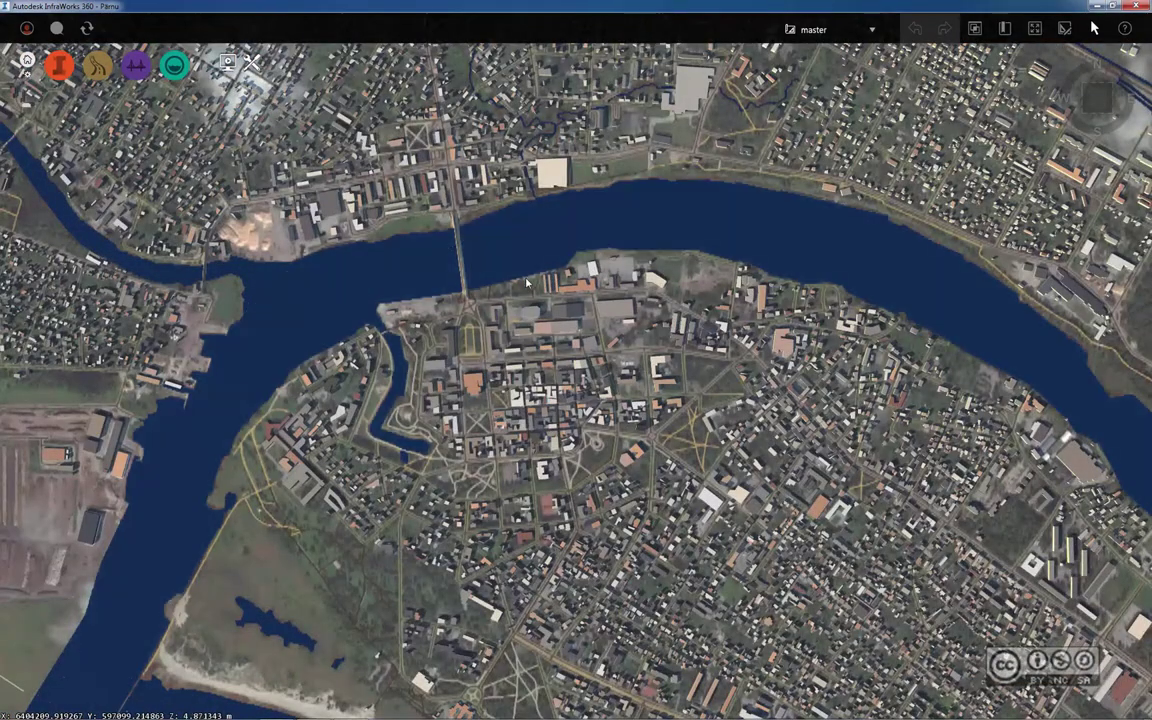
{"action": "scroll", "coordinate": [520, 292], "scroll_direction": "up", "scroll_amount": 1}
{"action": "scroll", "coordinate": [553, 302], "scroll_direction": "up", "scroll_amount": 2}
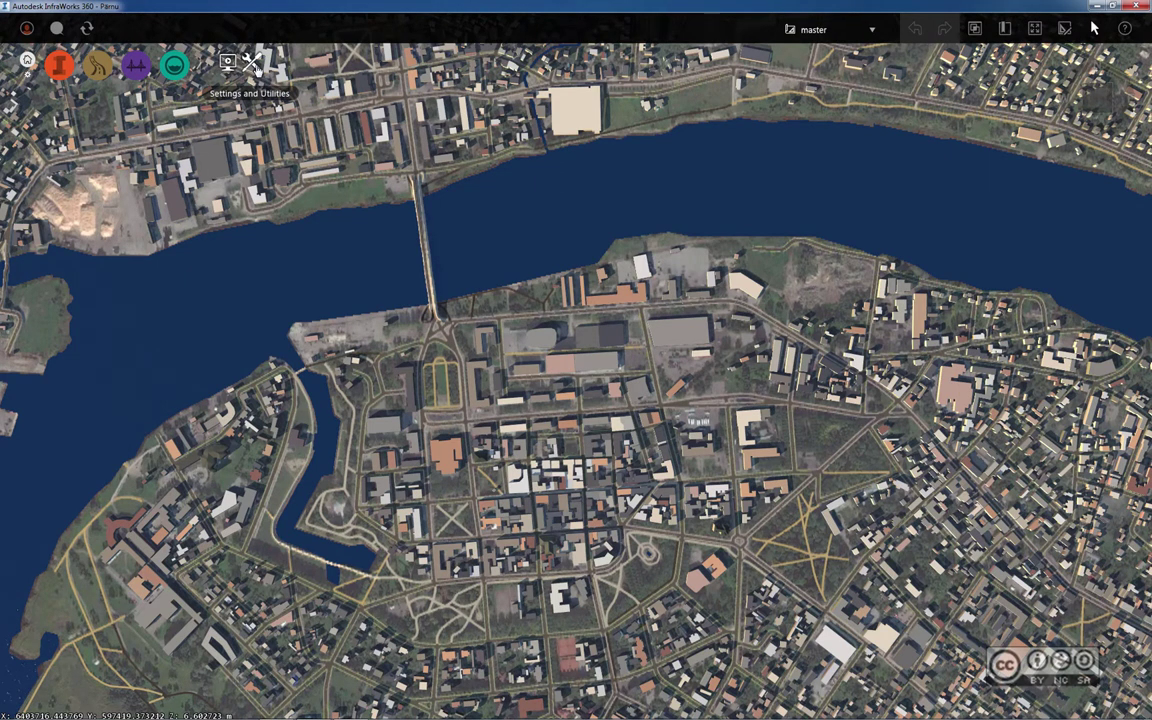
Start a 3D model export and draw a four-corner polygon around the city centre south of the river
{"action": "left_click", "coordinate": [252, 65]}
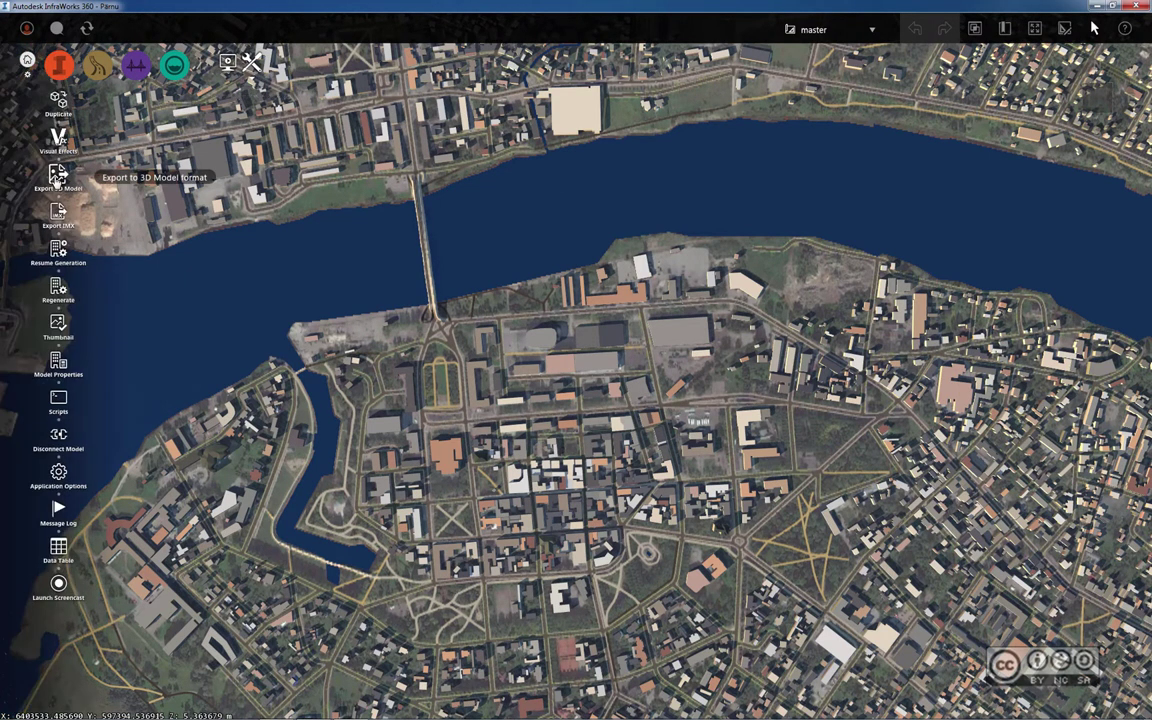
{"action": "left_click", "coordinate": [57, 176]}
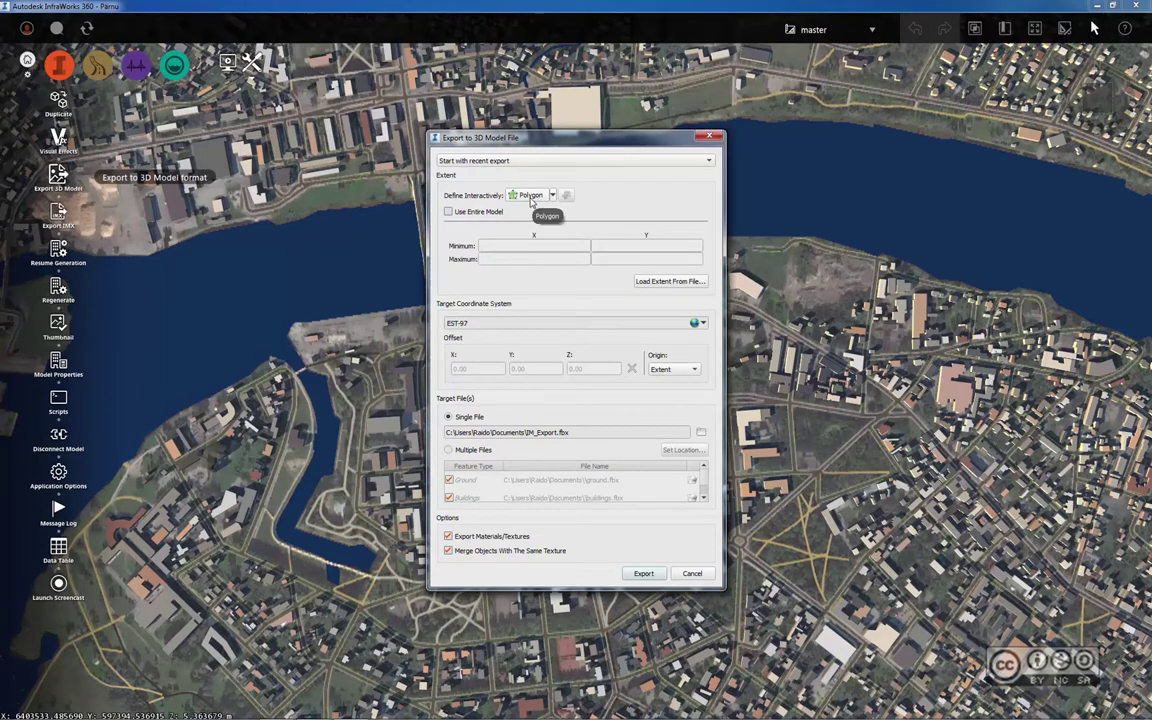
{"action": "left_click", "coordinate": [529, 197]}
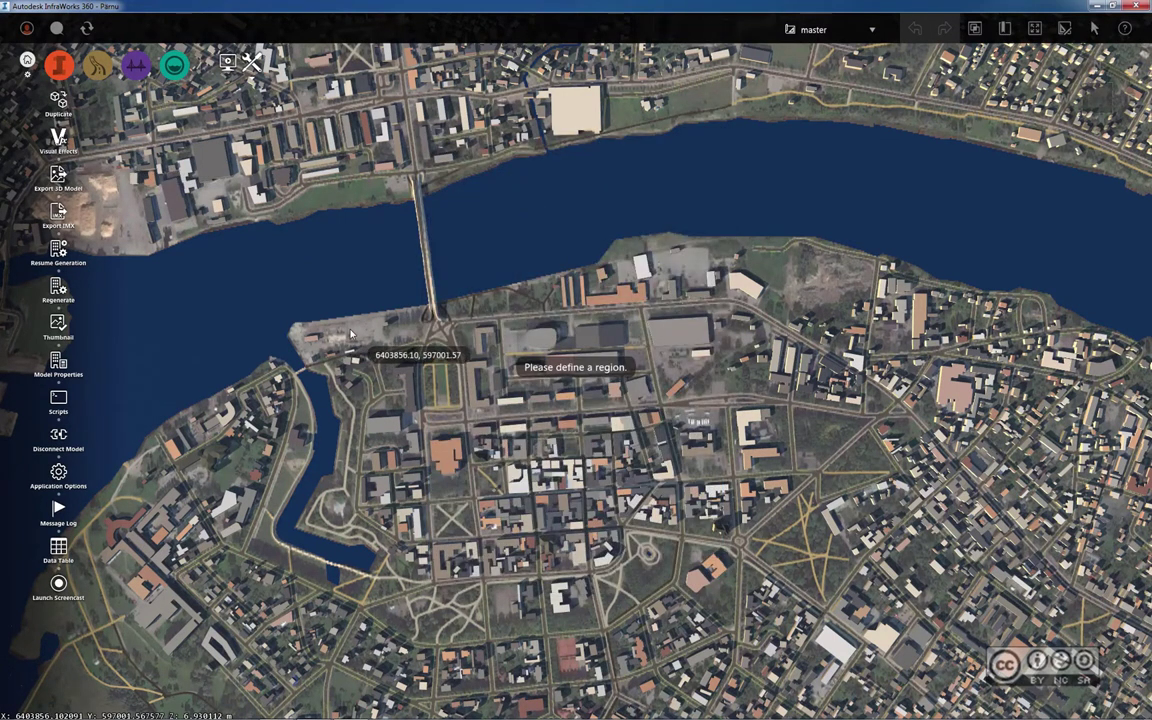
{"action": "left_click", "coordinate": [342, 327]}
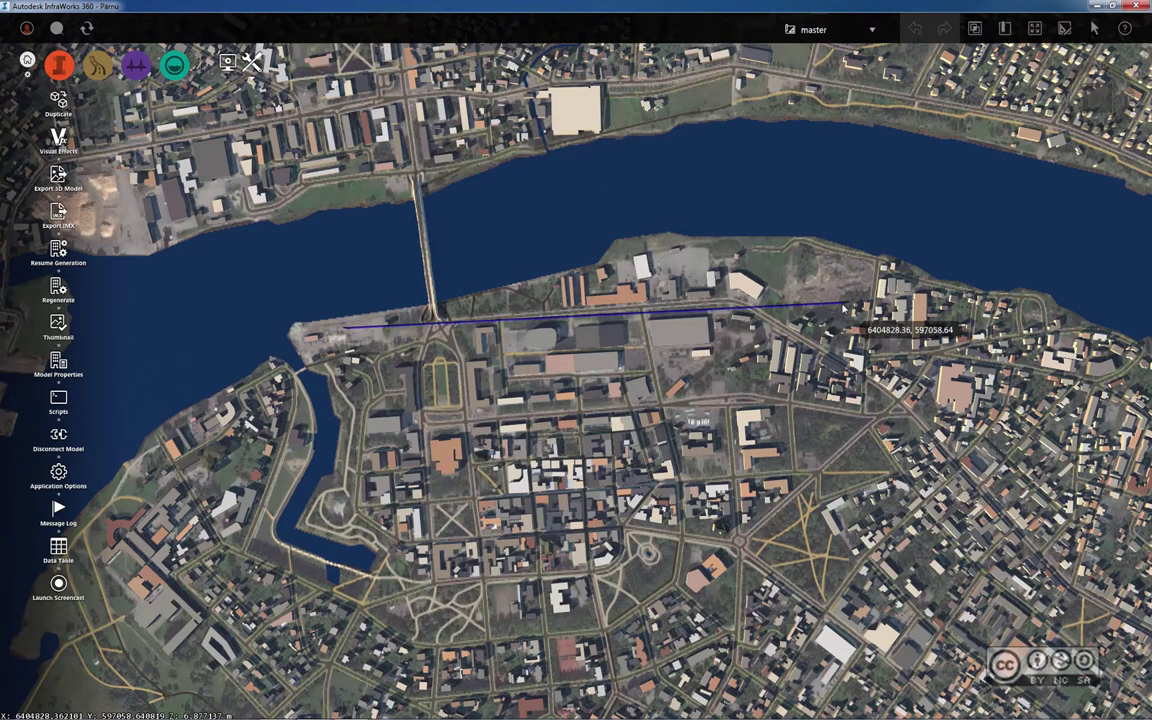
{"action": "left_click", "coordinate": [847, 303]}
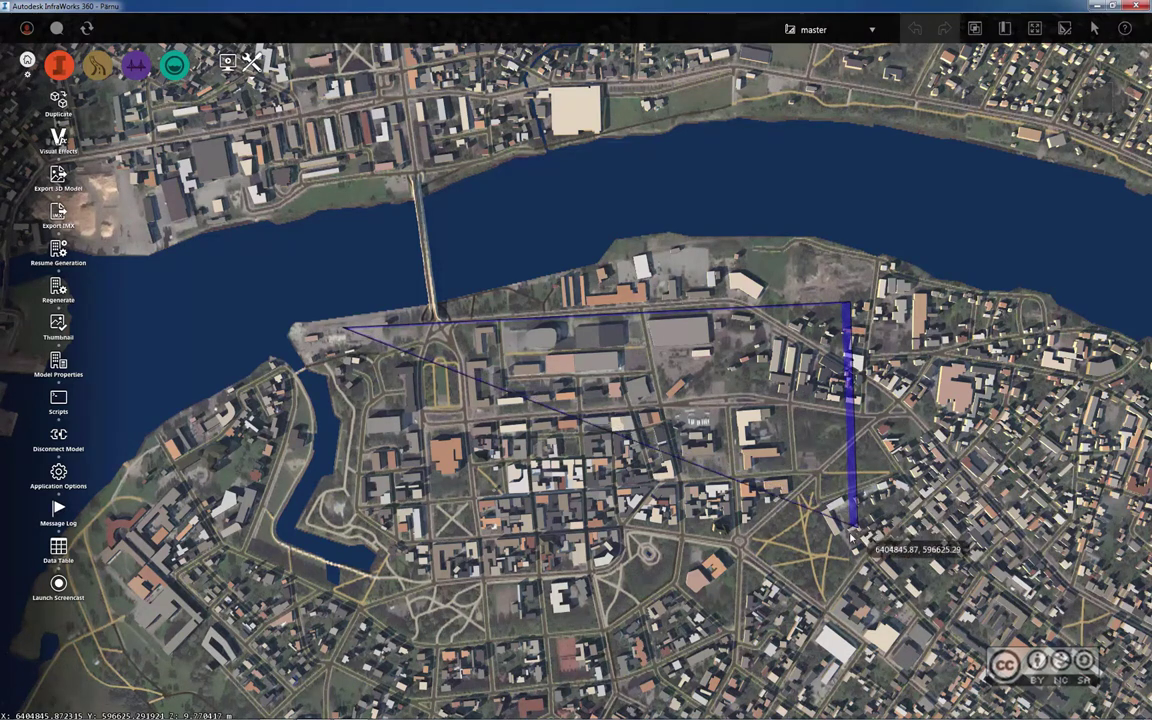
{"action": "left_click", "coordinate": [850, 523]}
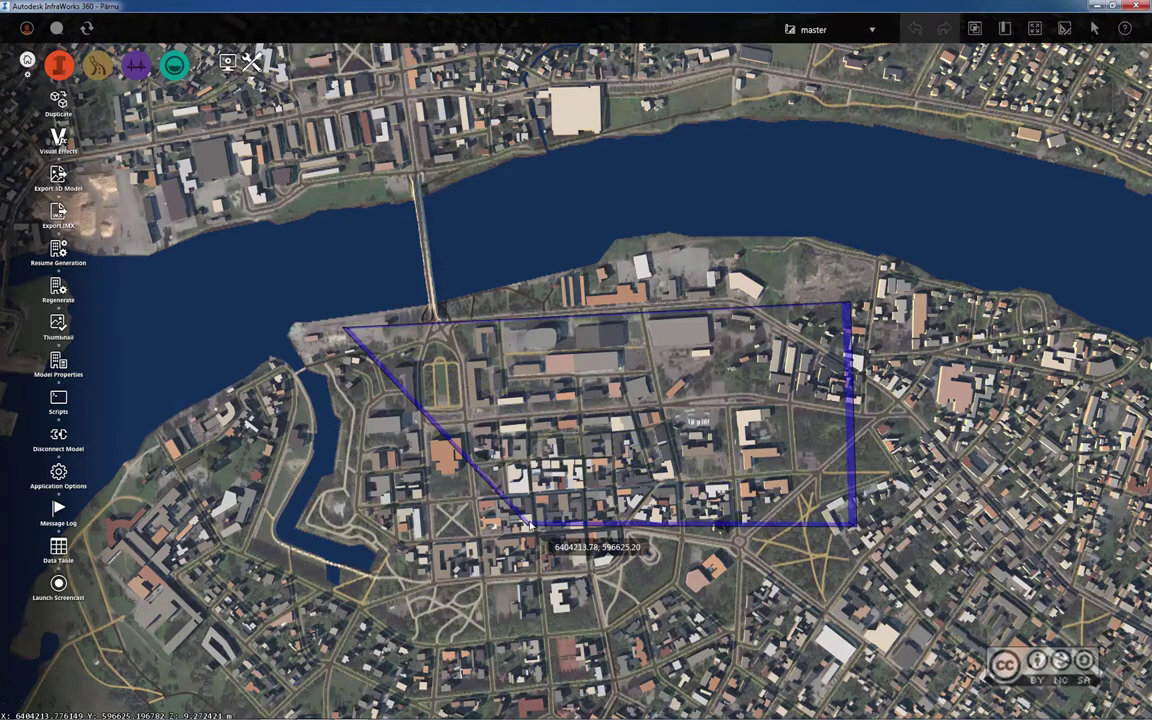
{"action": "double_click", "coordinate": [339, 528]}
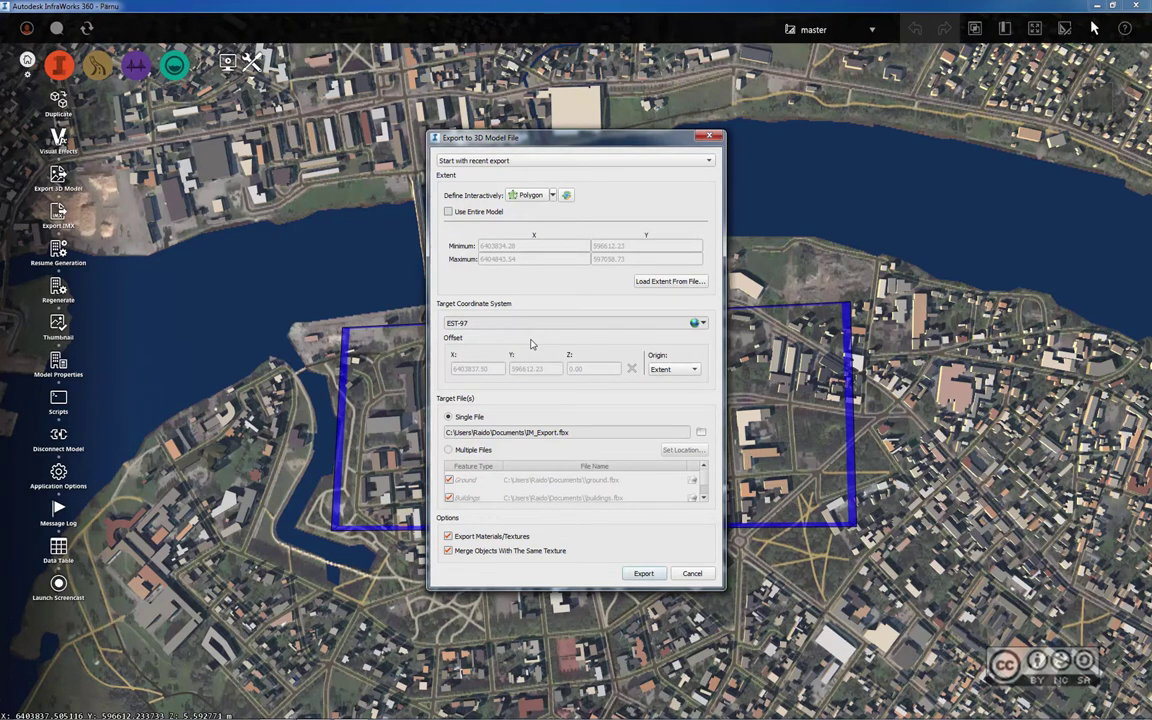
Set the export offset origin to User Defined with X and Y offsets of 0
{"action": "left_click", "coordinate": [683, 374]}
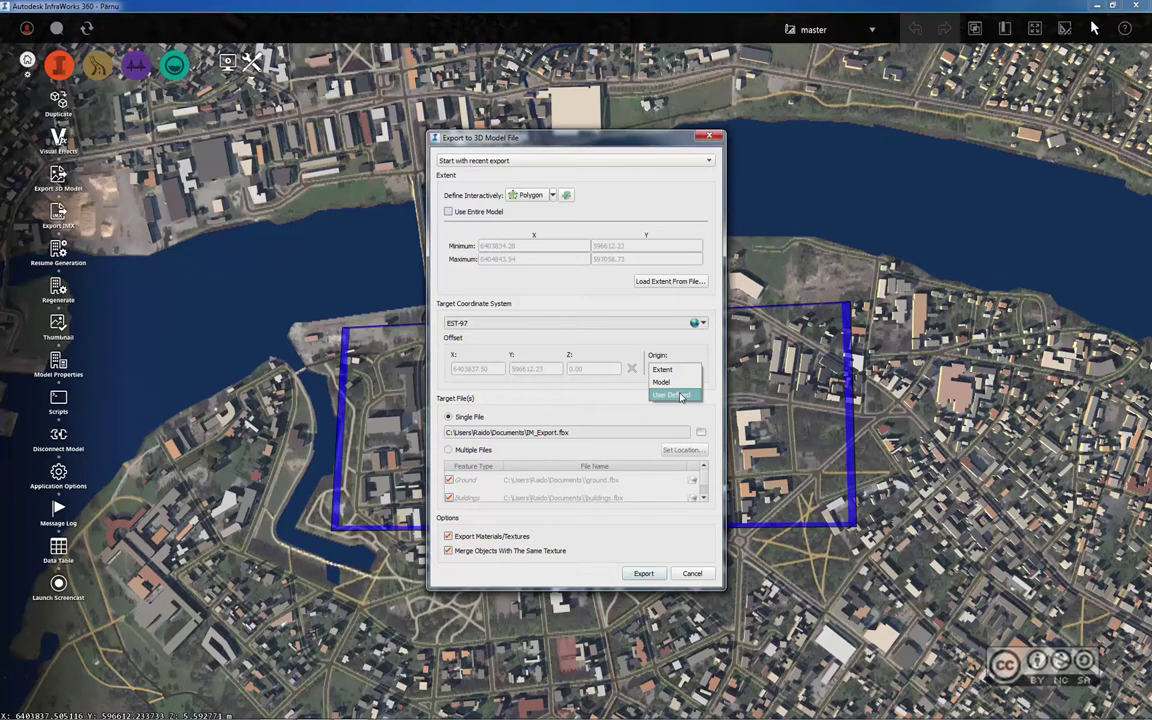
{"action": "left_click", "coordinate": [681, 396]}
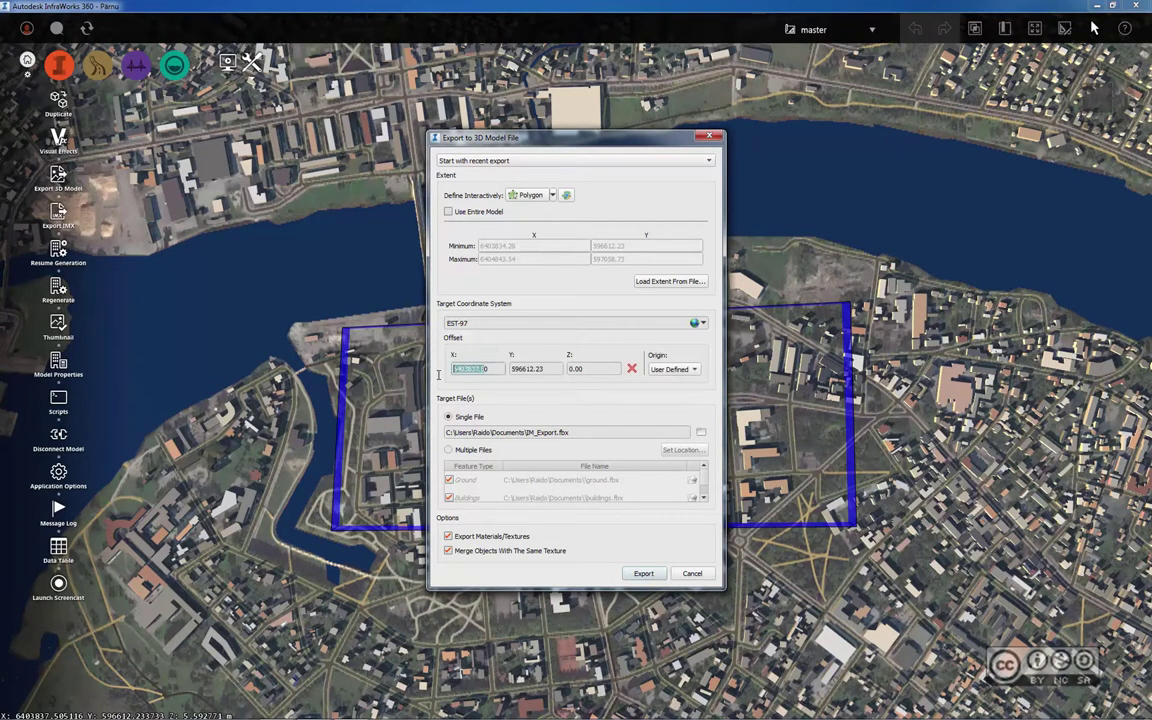
{"action": "type", "text": "0"}
{"action": "key", "text": "Tab"}
{"action": "type", "text": "0"}
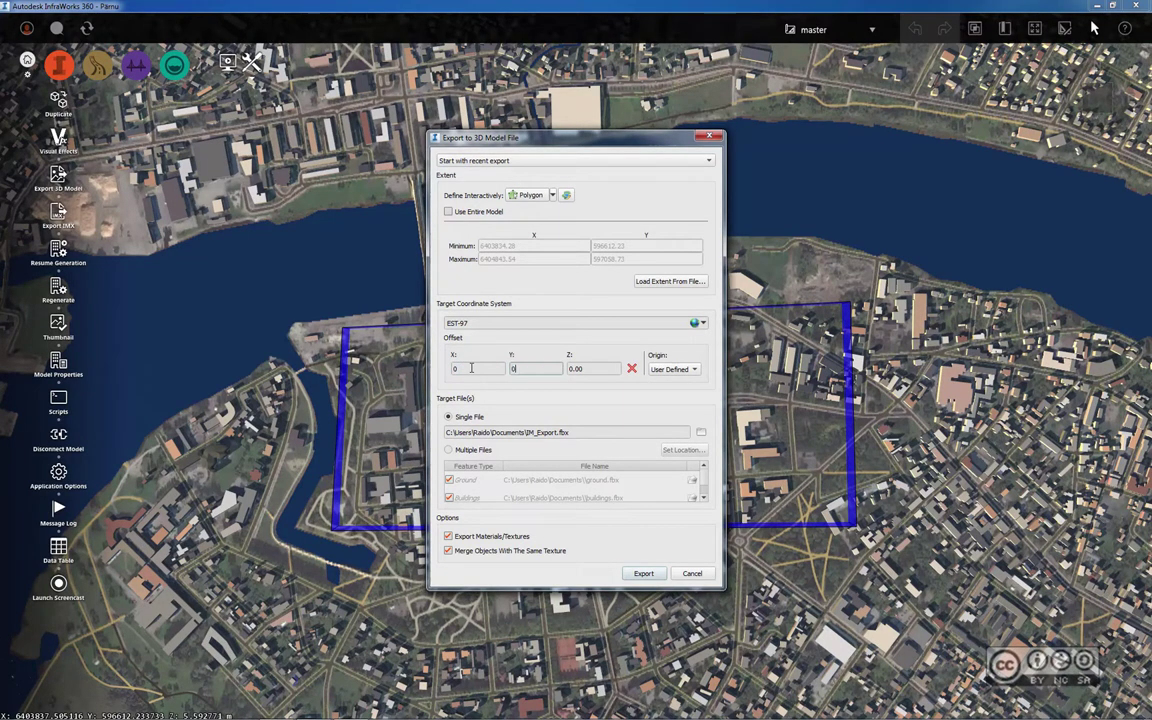
{"action": "left_click", "coordinate": [600, 369]}
{"action": "left_click", "coordinate": [491, 372]}
{"action": "left_click", "coordinate": [672, 369]}
{"action": "left_click", "coordinate": [602, 370]}
{"action": "left_click", "coordinate": [546, 369]}
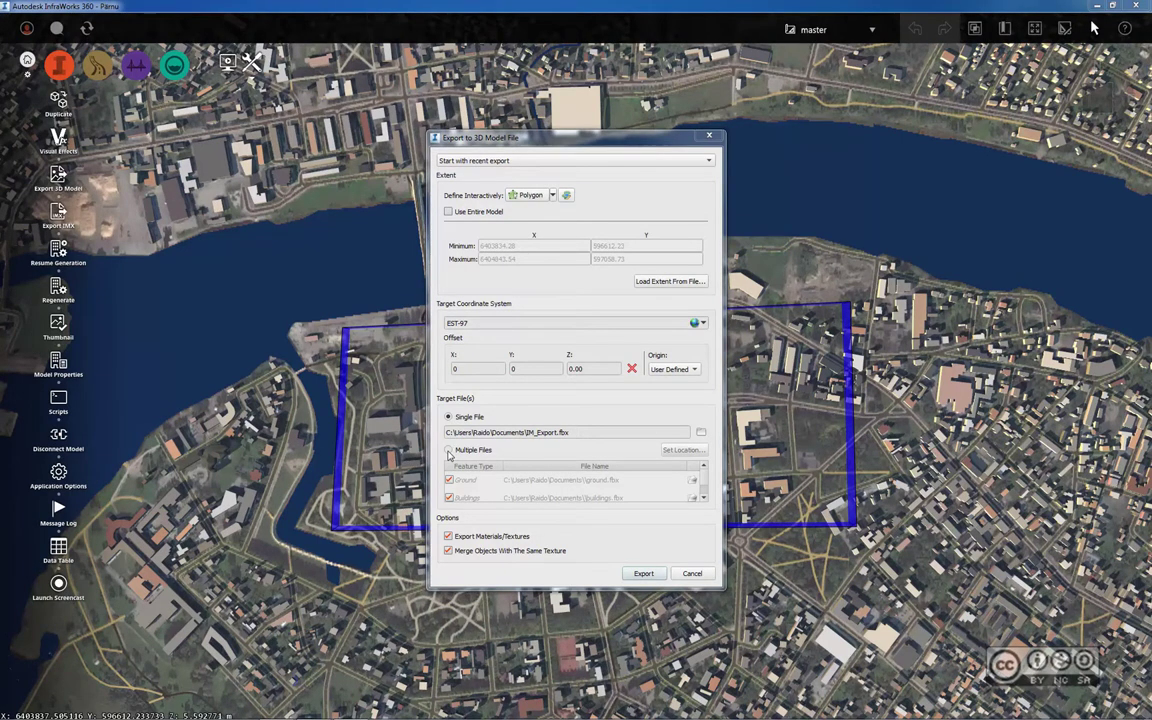
Export buildings as a separate file to D:\buildings.fbx
{"action": "left_click", "coordinate": [449, 451]}
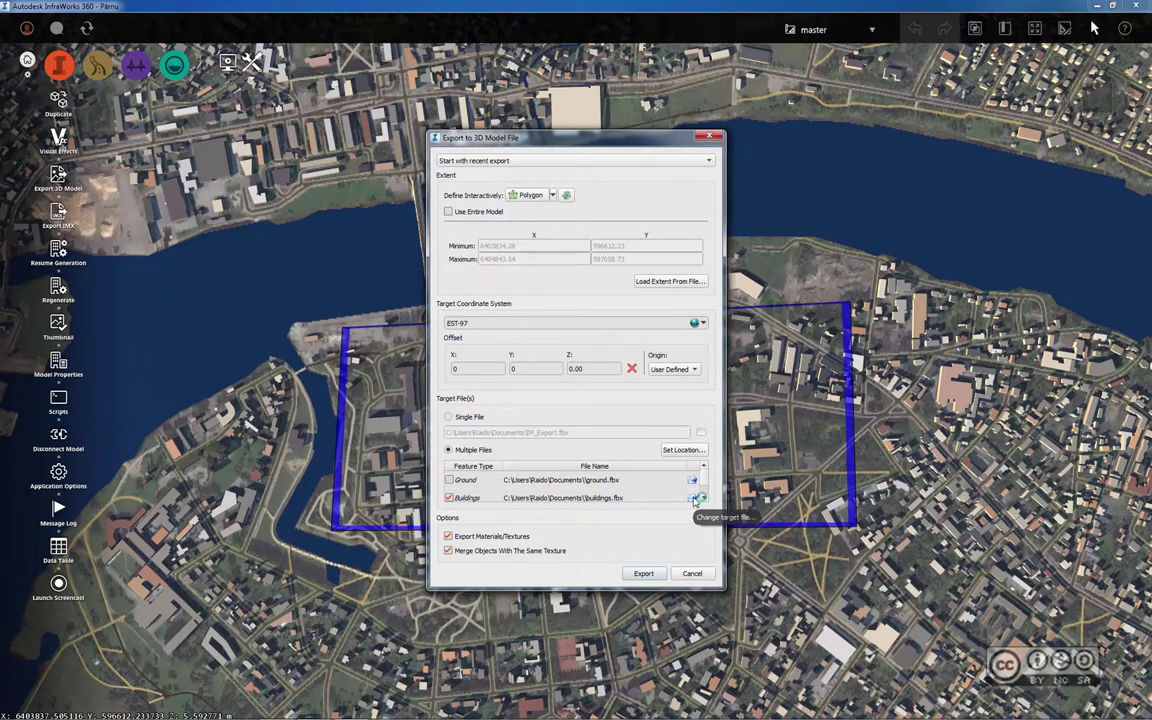
{"action": "left_click", "coordinate": [697, 498]}
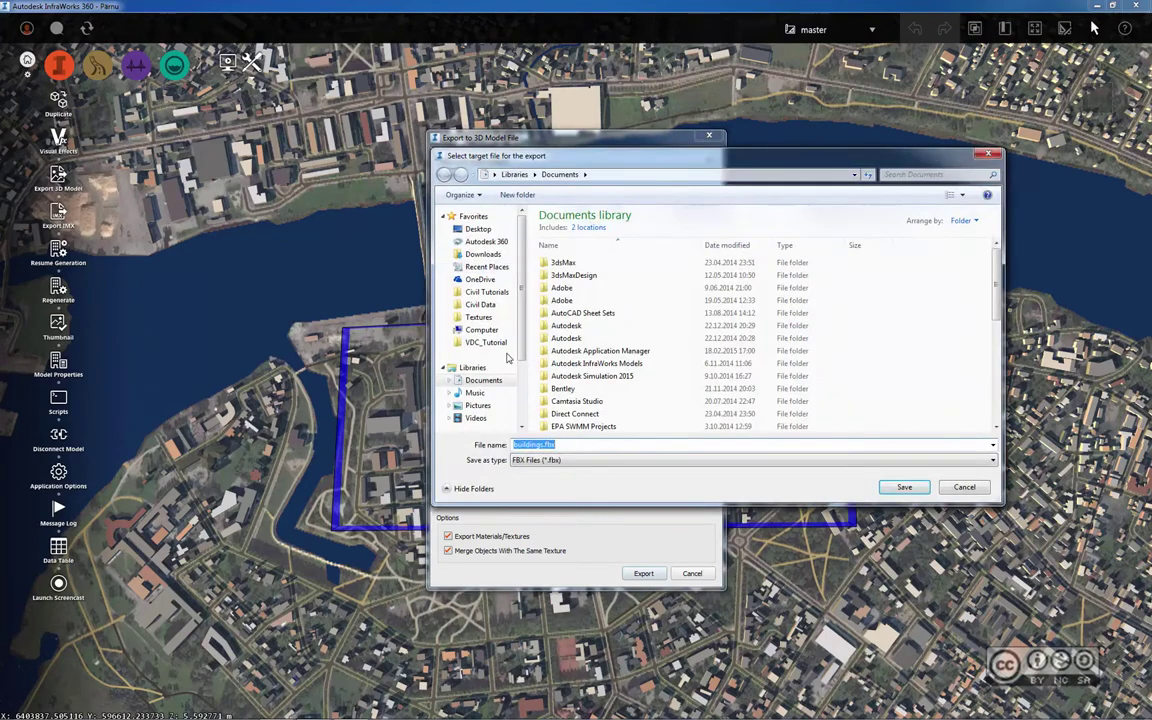
{"action": "scroll", "coordinate": [472, 345], "scroll_direction": "down", "scroll_amount": 3}
{"action": "left_click", "coordinate": [487, 375]}
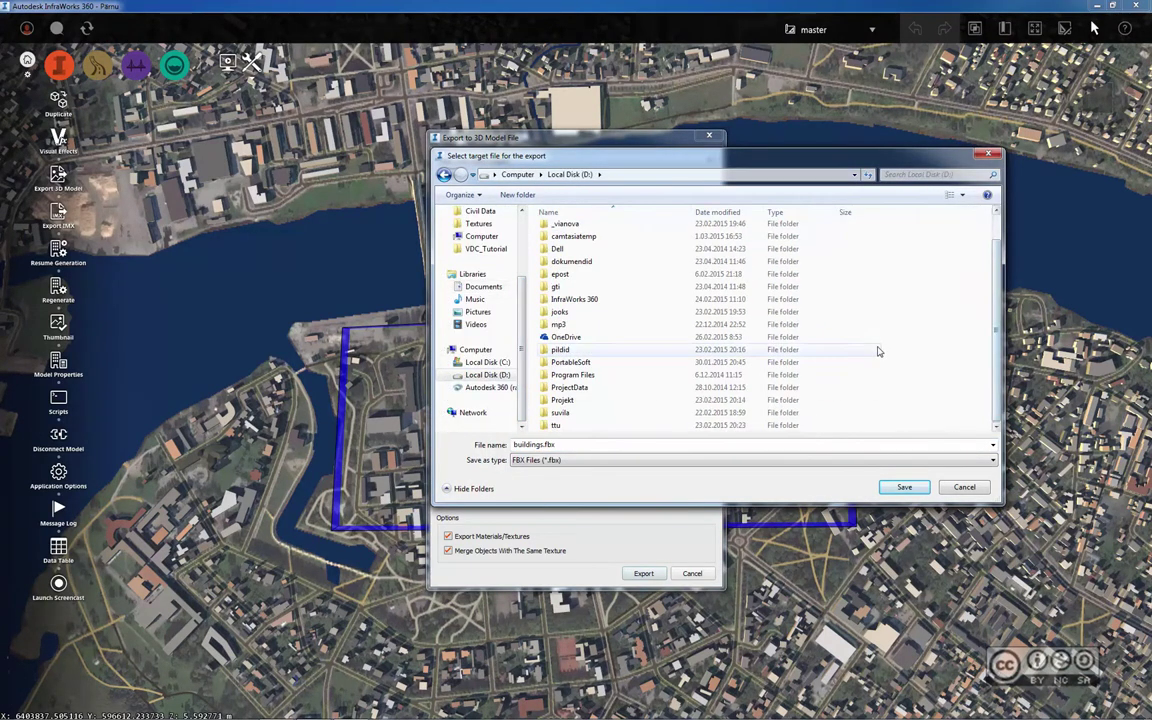
{"action": "left_click", "coordinate": [904, 487]}
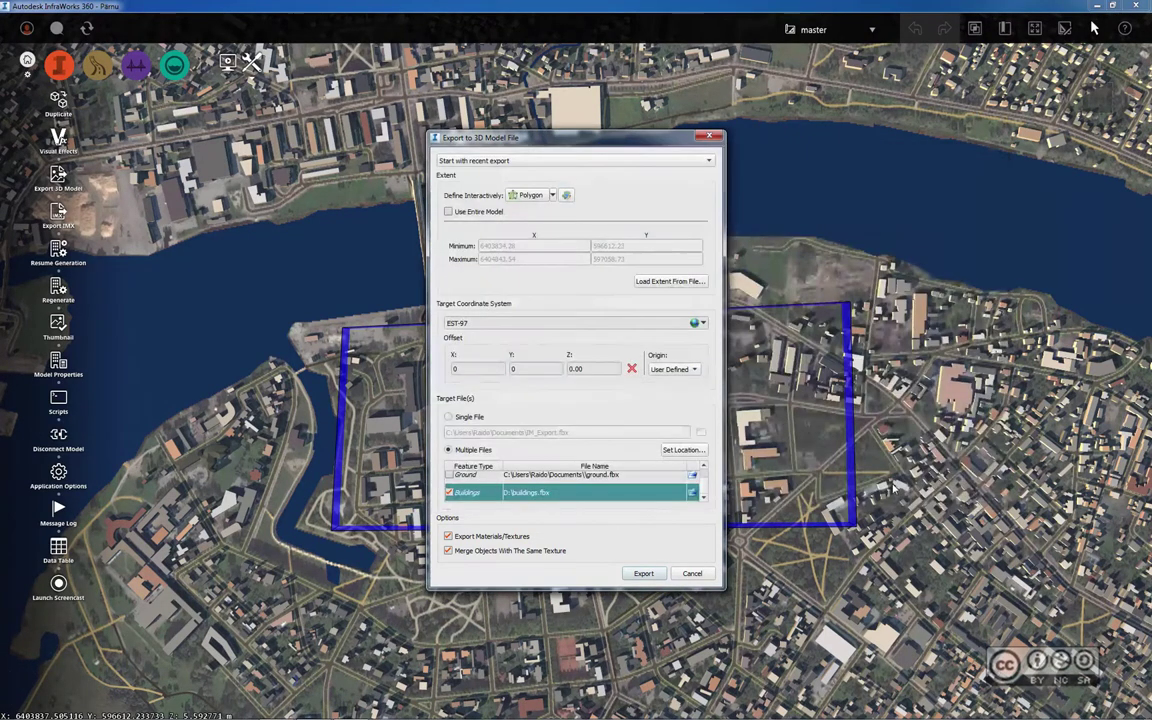
{"action": "left_click", "coordinate": [643, 574]}
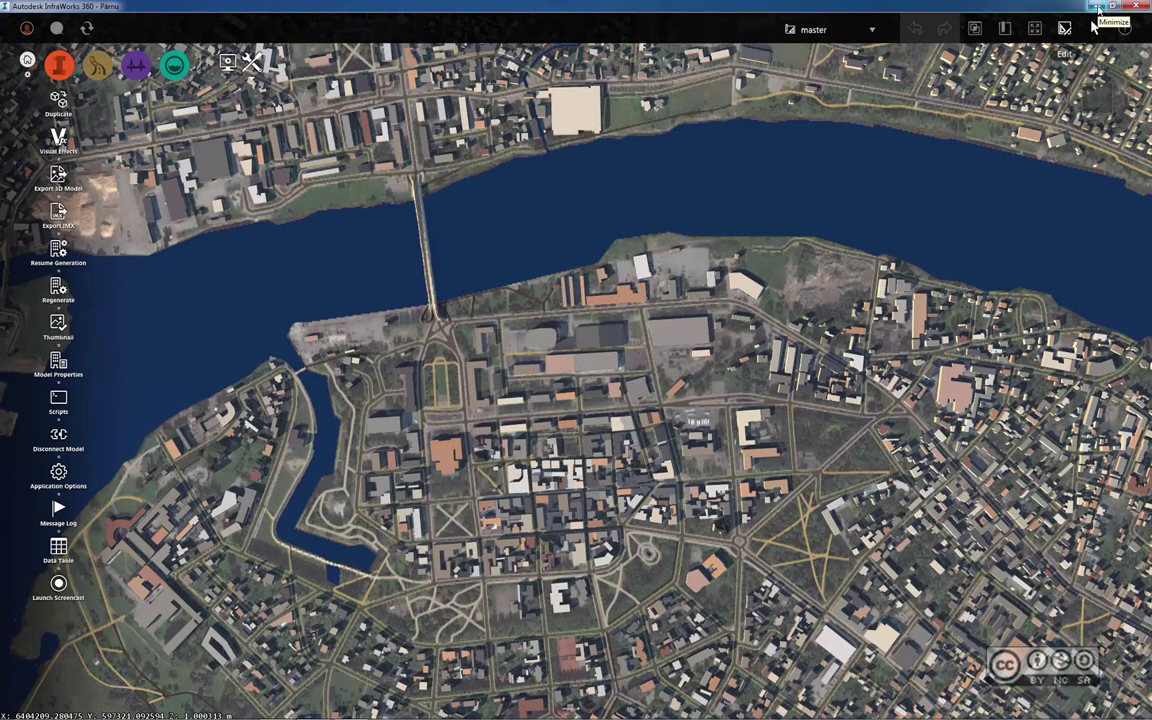
Return from InfraWorks to the Civil 3D Drawing5
{"action": "left_click", "coordinate": [1097, 7]}
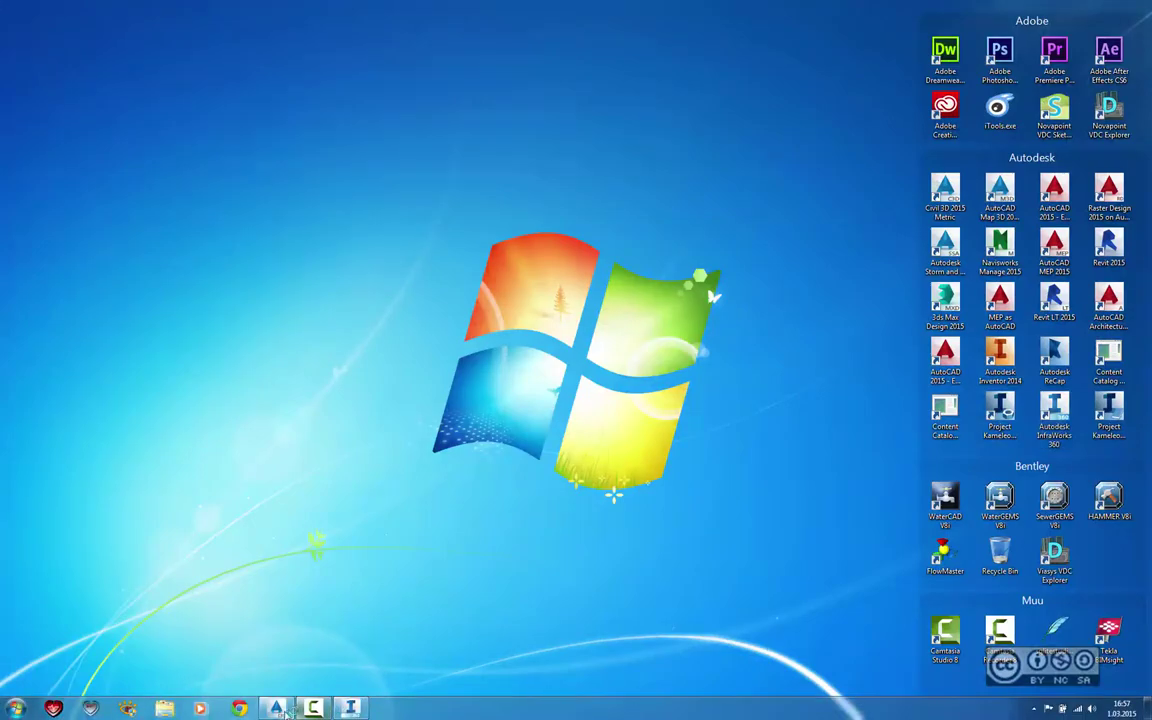
{"action": "left_click", "coordinate": [278, 709]}
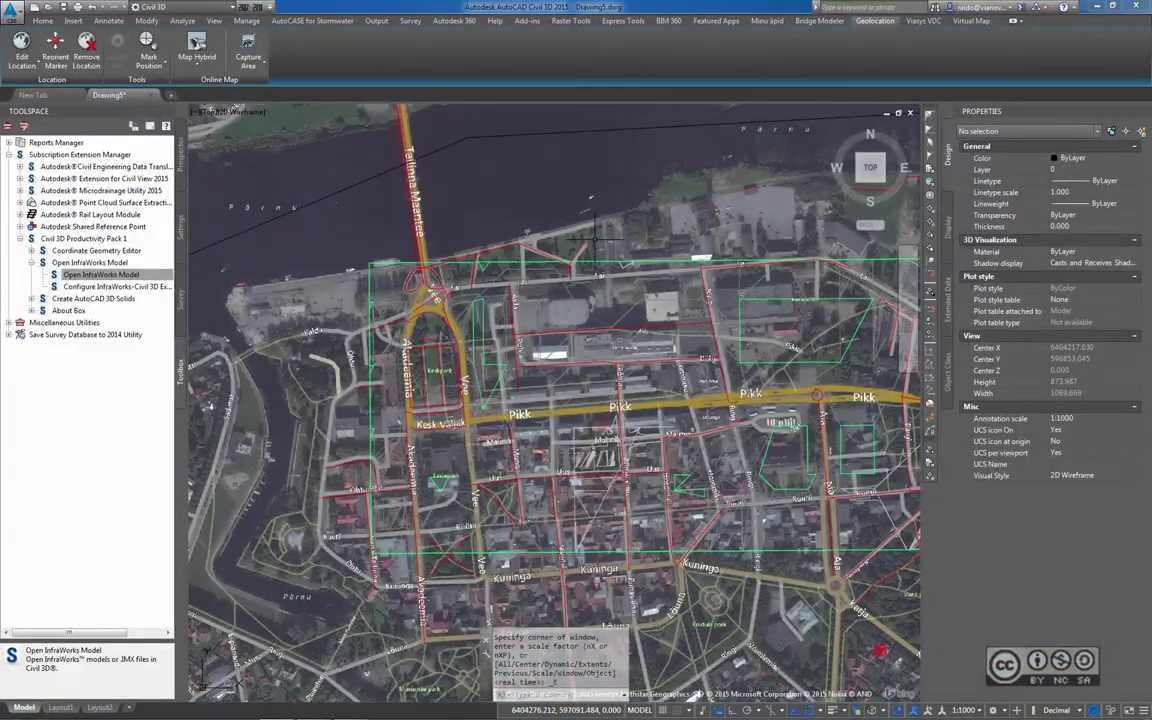
{"action": "scroll", "coordinate": [405, 268], "scroll_direction": "down", "scroll_amount": 1}
{"action": "scroll", "coordinate": [405, 268], "scroll_direction": "down", "scroll_amount": 1}
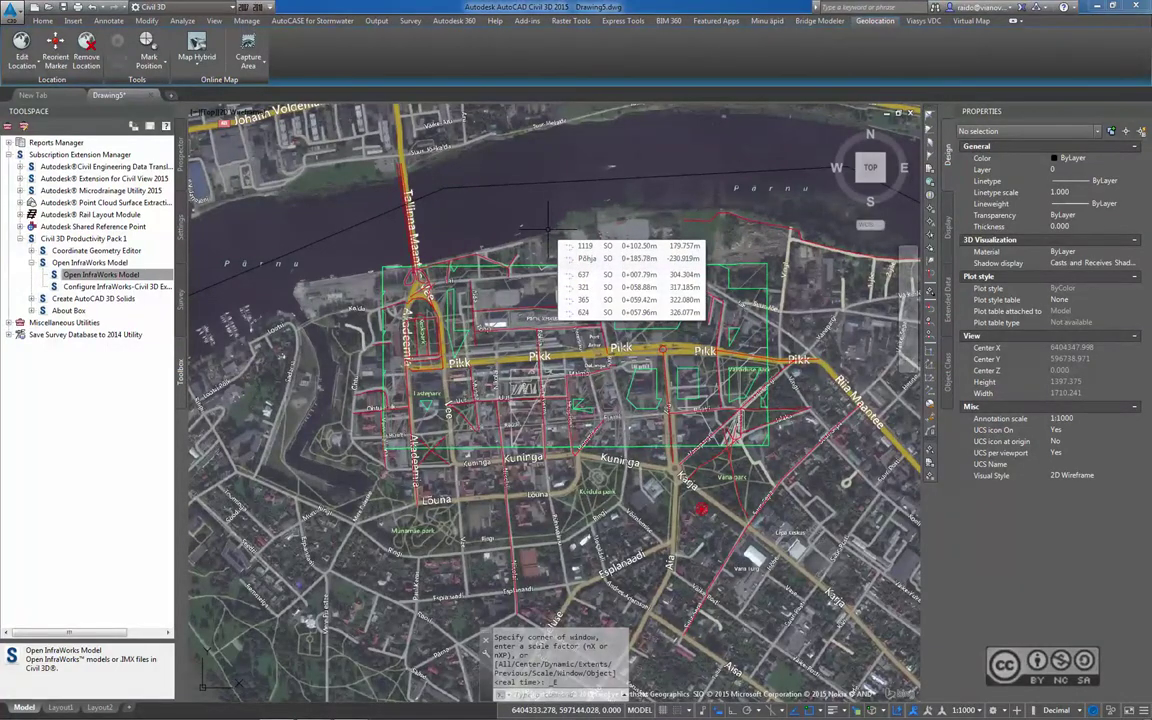
Import buildings.fbx into the drawing with FBX file units of 1.000
{"action": "left_click", "coordinate": [71, 22]}
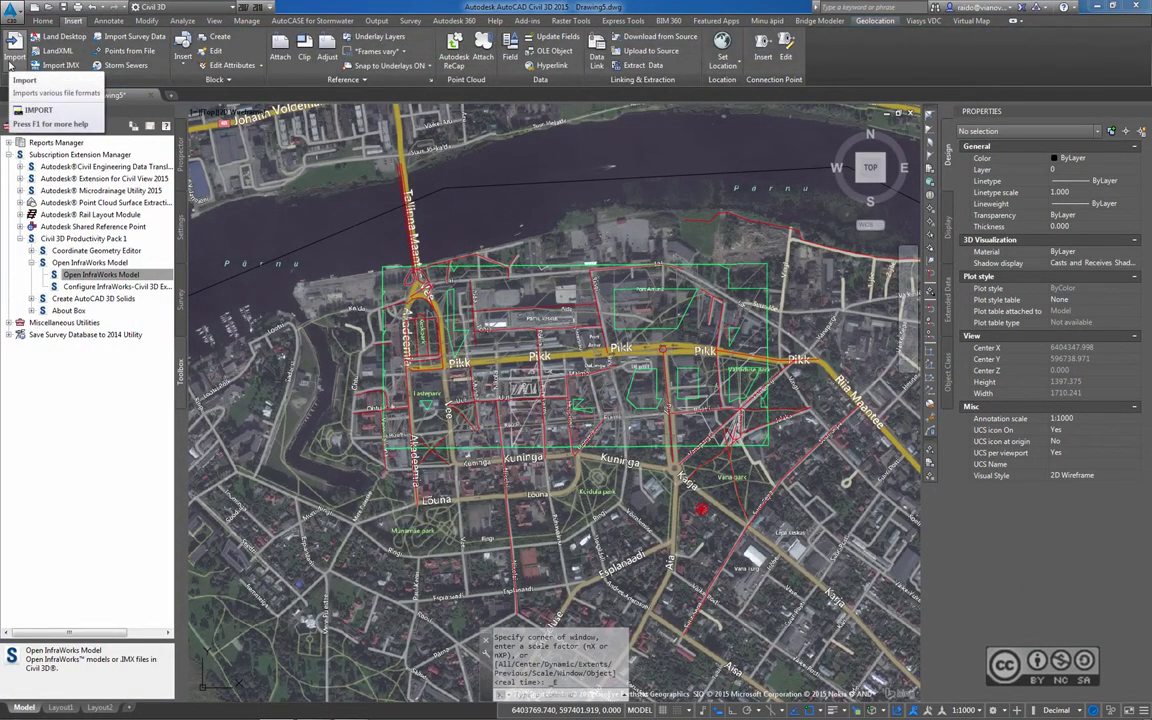
{"action": "left_click", "coordinate": [20, 45]}
{"action": "left_click_drag", "start_coordinate": [760, 360], "coordinate": [760, 400]}
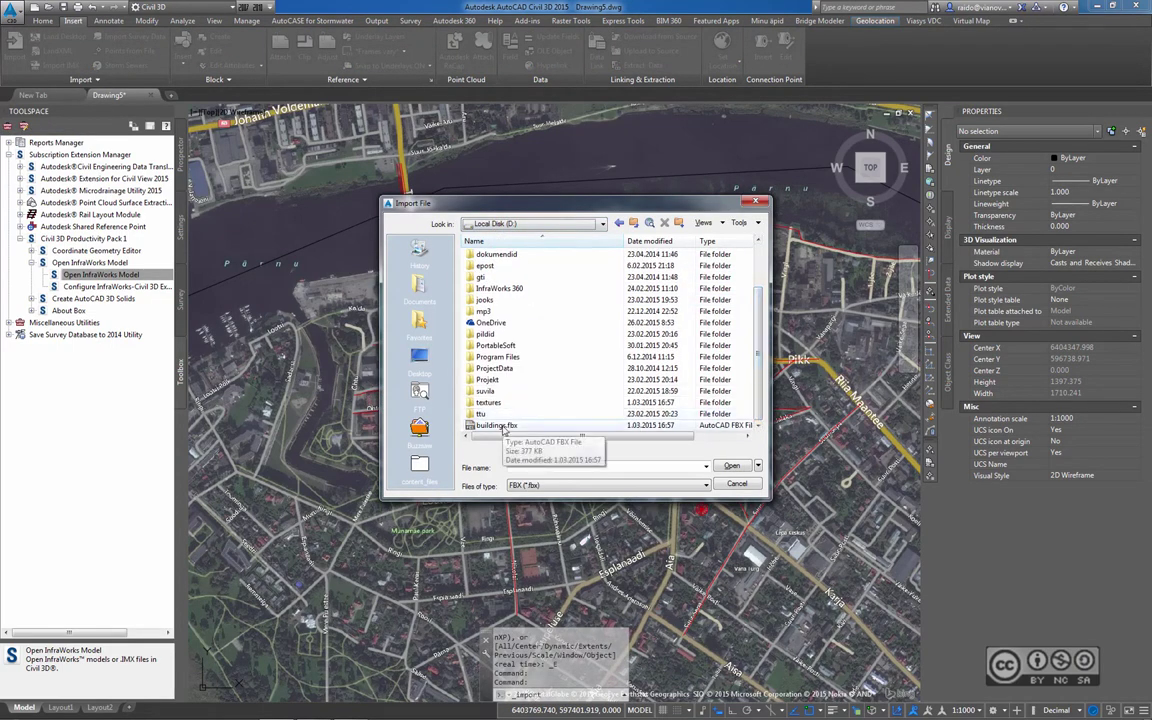
{"action": "left_click", "coordinate": [500, 426]}
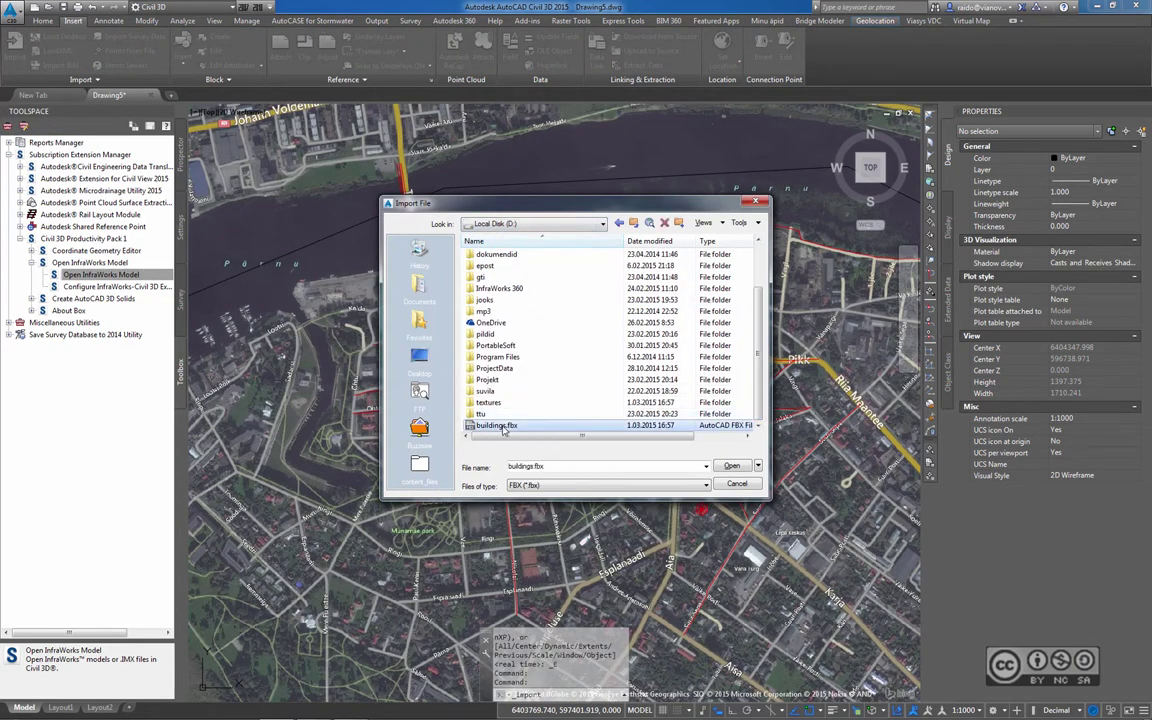
{"action": "left_click", "coordinate": [730, 470]}
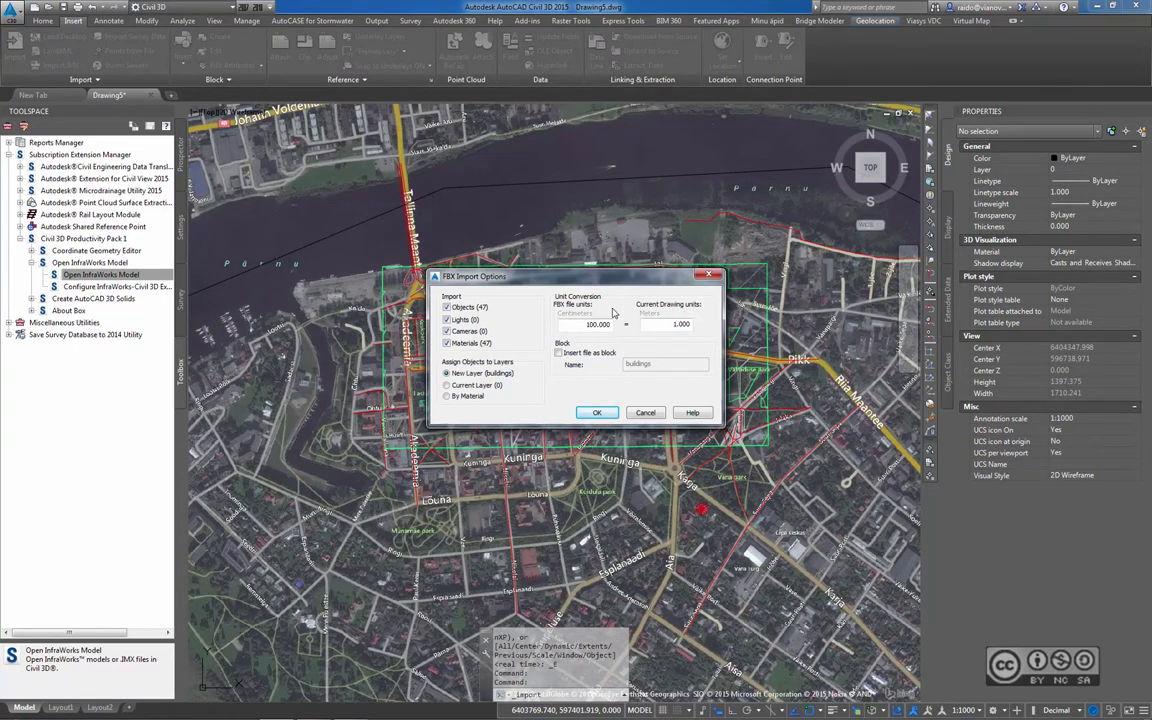
{"action": "left_click", "coordinate": [677, 329]}
{"action": "type", "text": "1"}
{"action": "left_click", "coordinate": [668, 323]}
{"action": "left_click", "coordinate": [592, 412]}
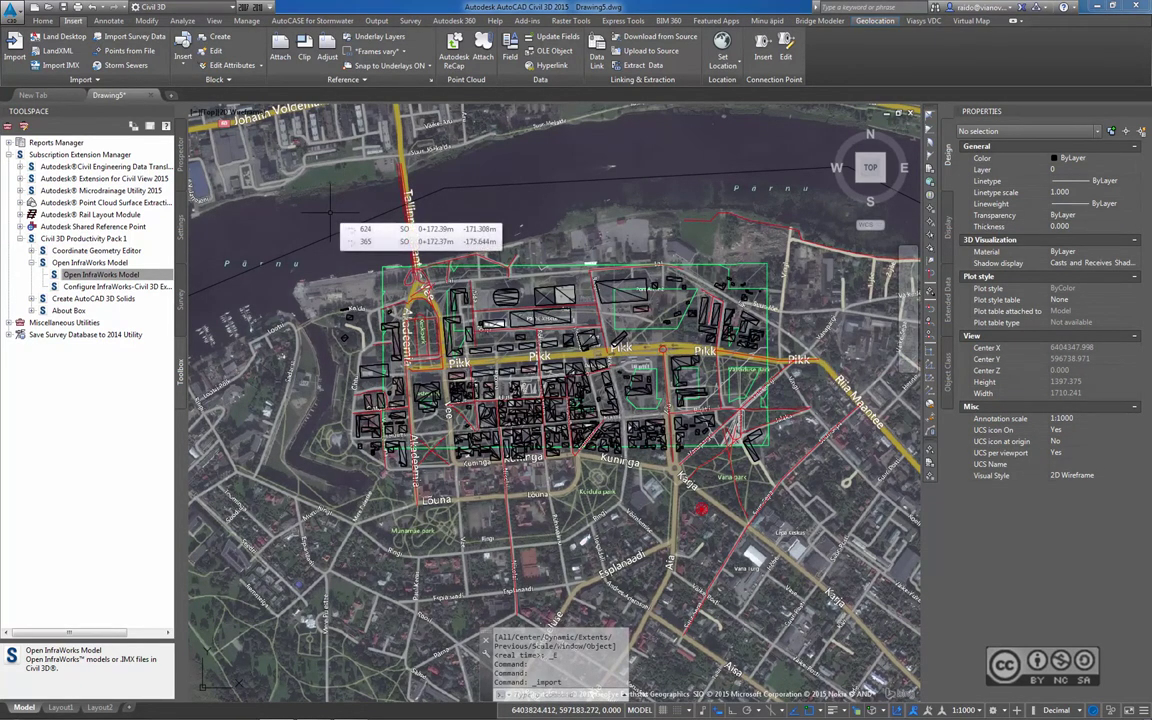
Capture the aerial map area around the old-town buildings as a fixed image
{"action": "left_click", "coordinate": [876, 21]}
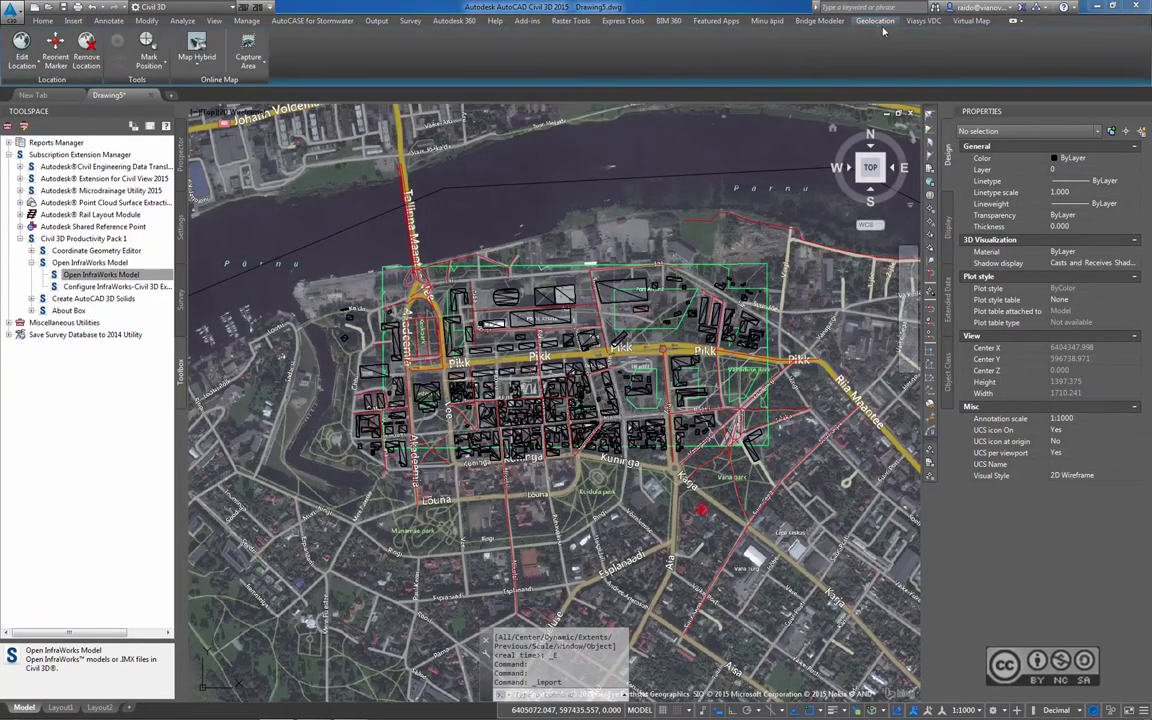
{"action": "left_click", "coordinate": [248, 62]}
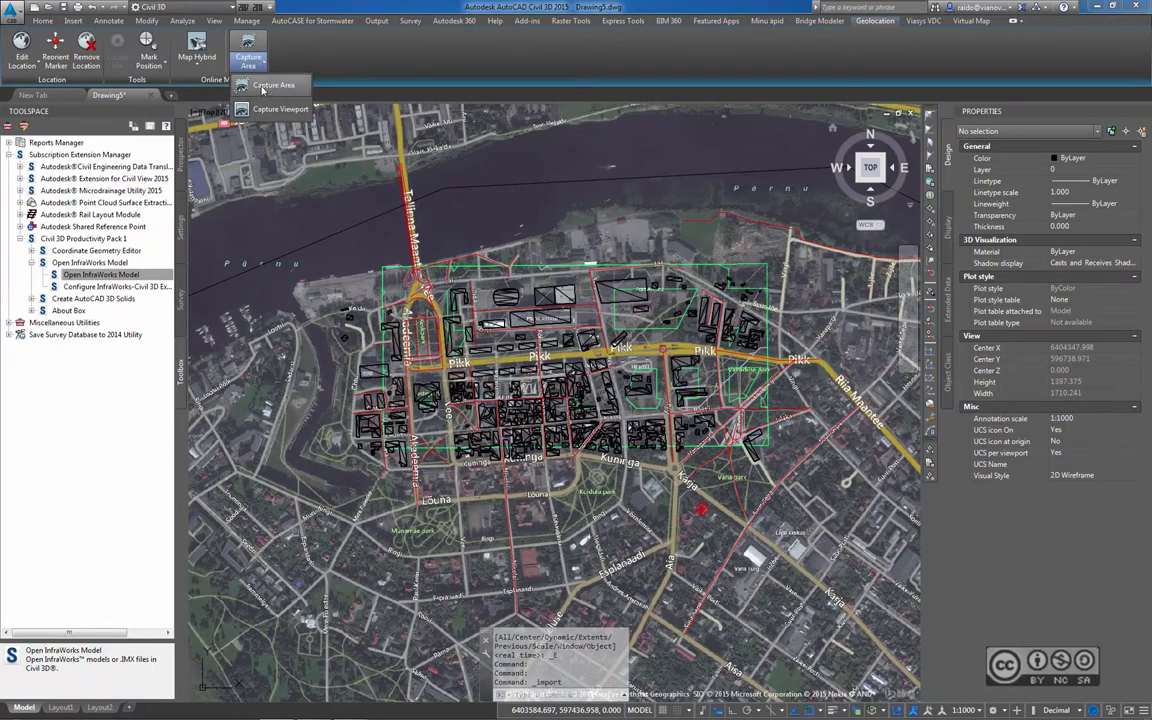
{"action": "left_click", "coordinate": [263, 87]}
{"action": "left_click", "coordinate": [318, 214]}
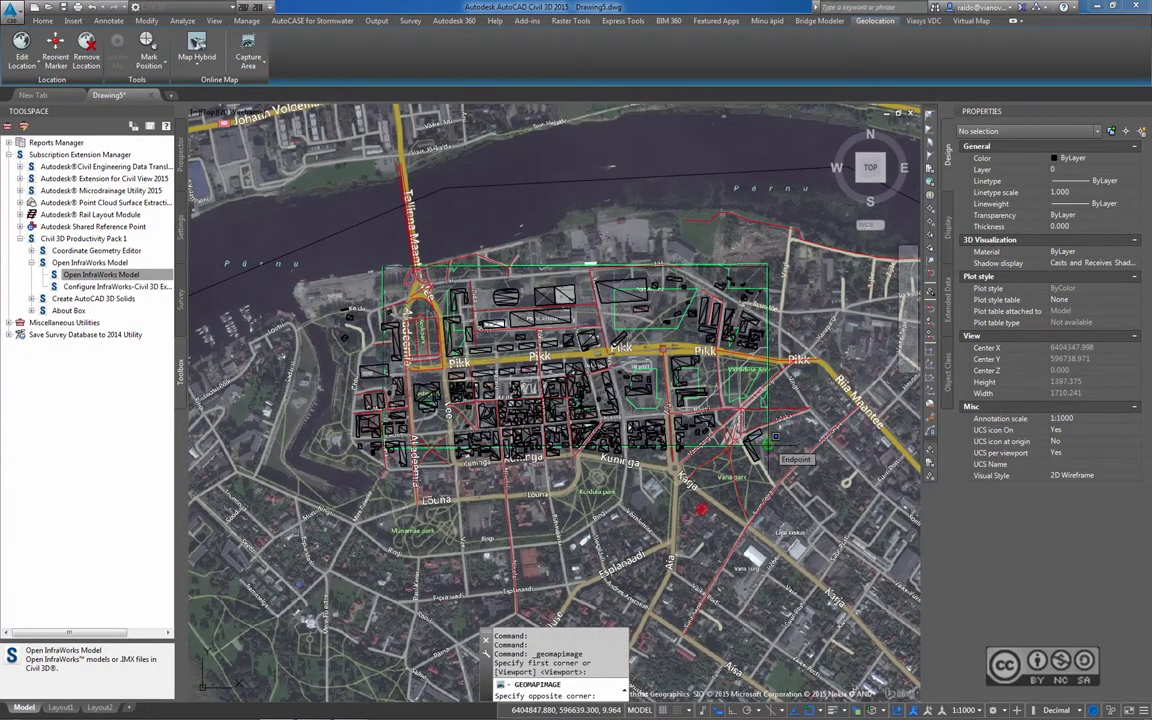
{"action": "left_click", "coordinate": [774, 437]}
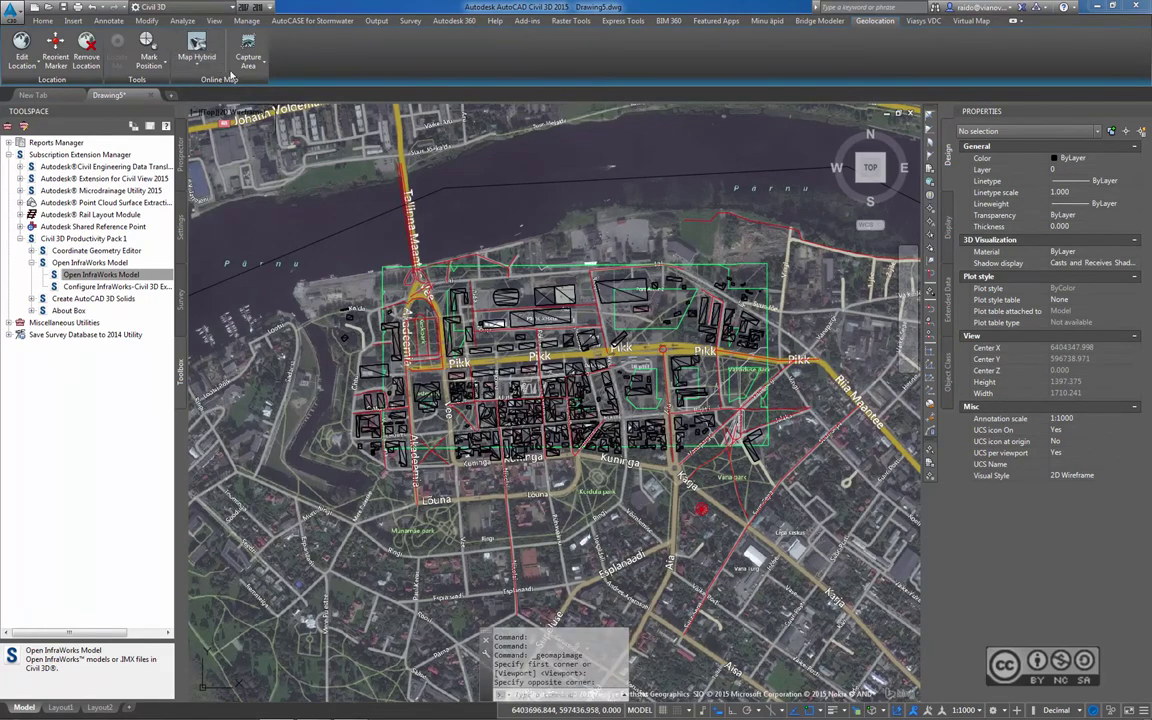
Switch the online map to Map Off and centre the view on the captured image
{"action": "left_click", "coordinate": [197, 66]}
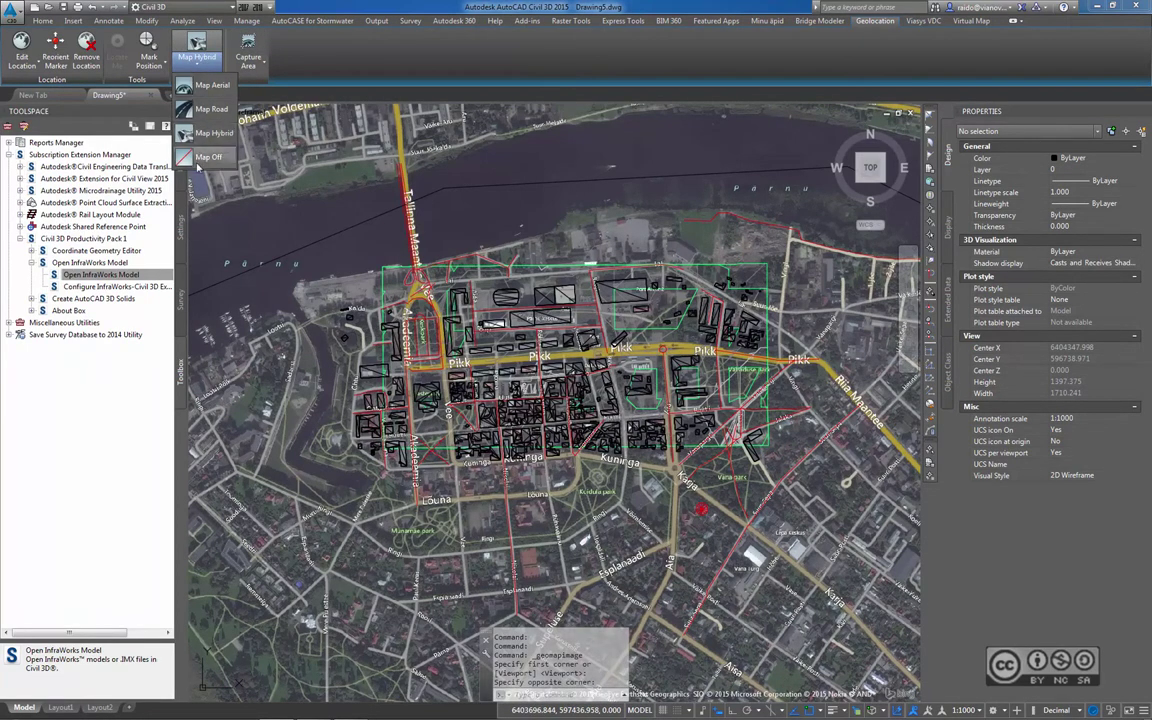
{"action": "left_click", "coordinate": [209, 157]}
{"action": "middle_click_drag", "start_coordinate": [550, 400], "coordinate": [480, 380]}
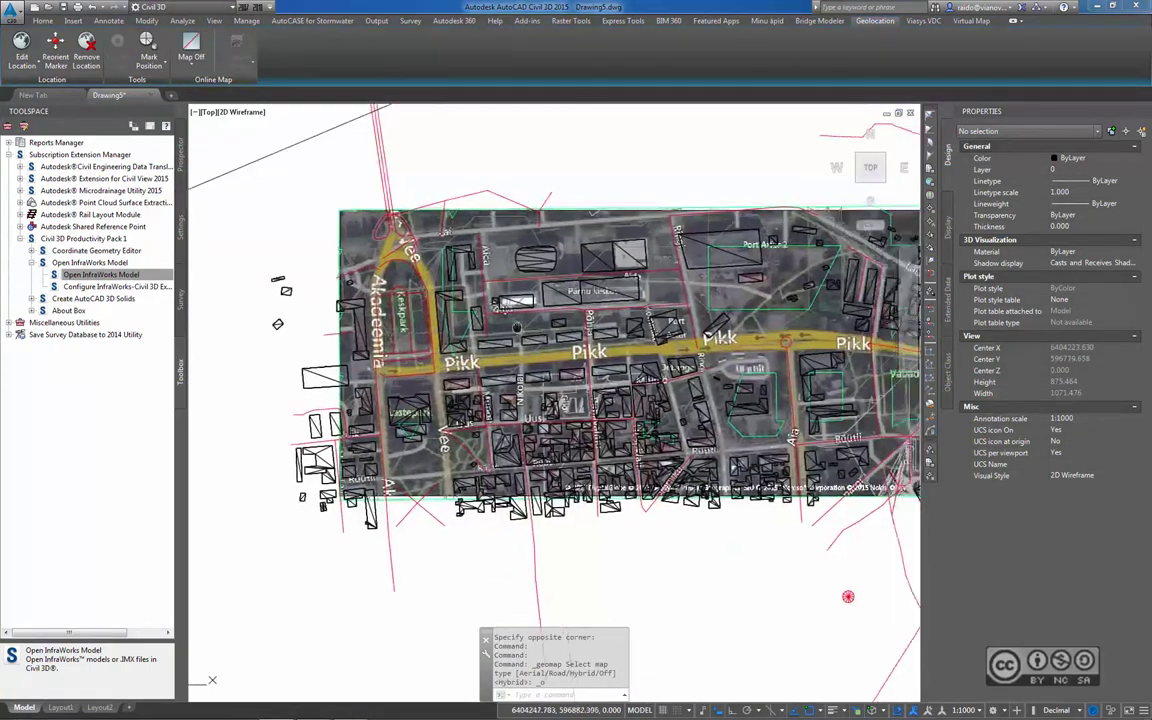
{"action": "scroll", "coordinate": [350, 305], "scroll_direction": "up", "scroll_amount": 2}
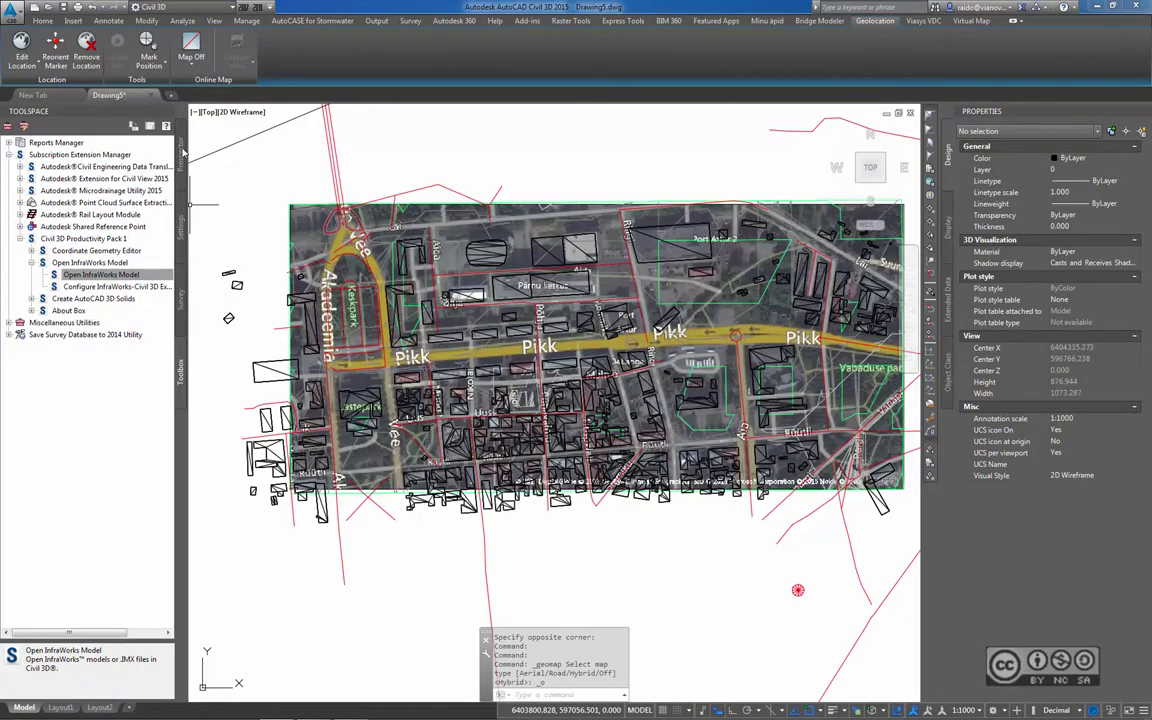
Give the AIW_Existing_Transportation surface the _No Display style and switch the viewport to Shaded
{"action": "left_click", "coordinate": [181, 148]}
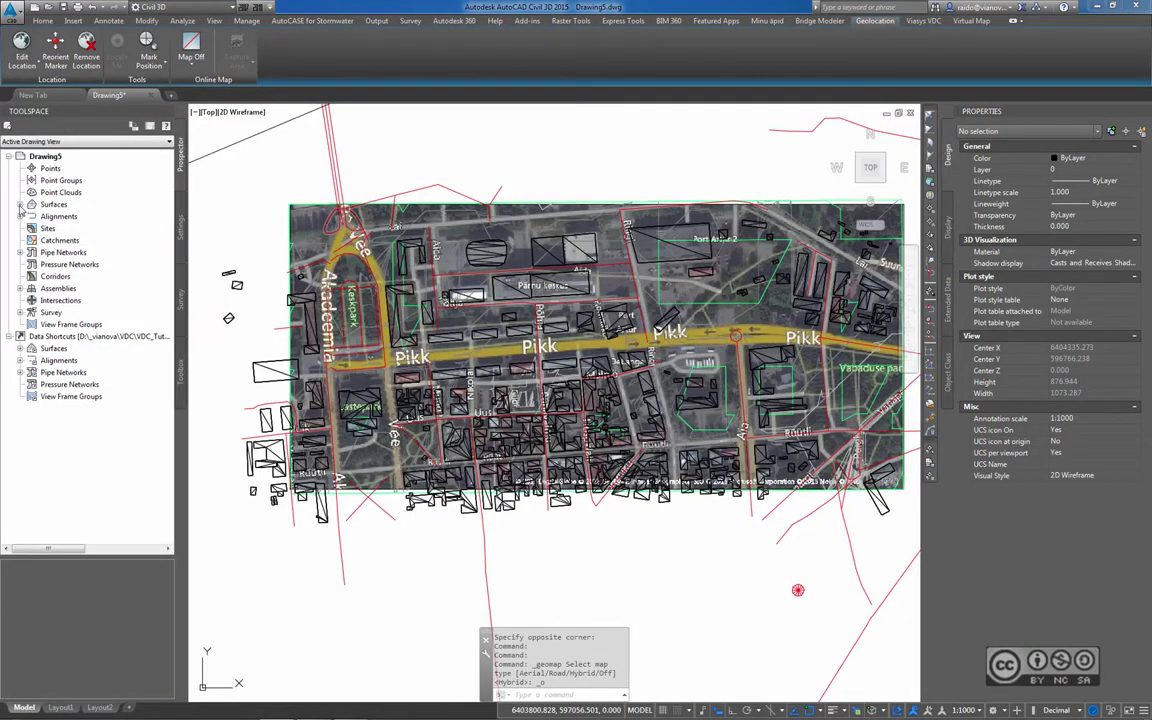
{"action": "left_click", "coordinate": [20, 205]}
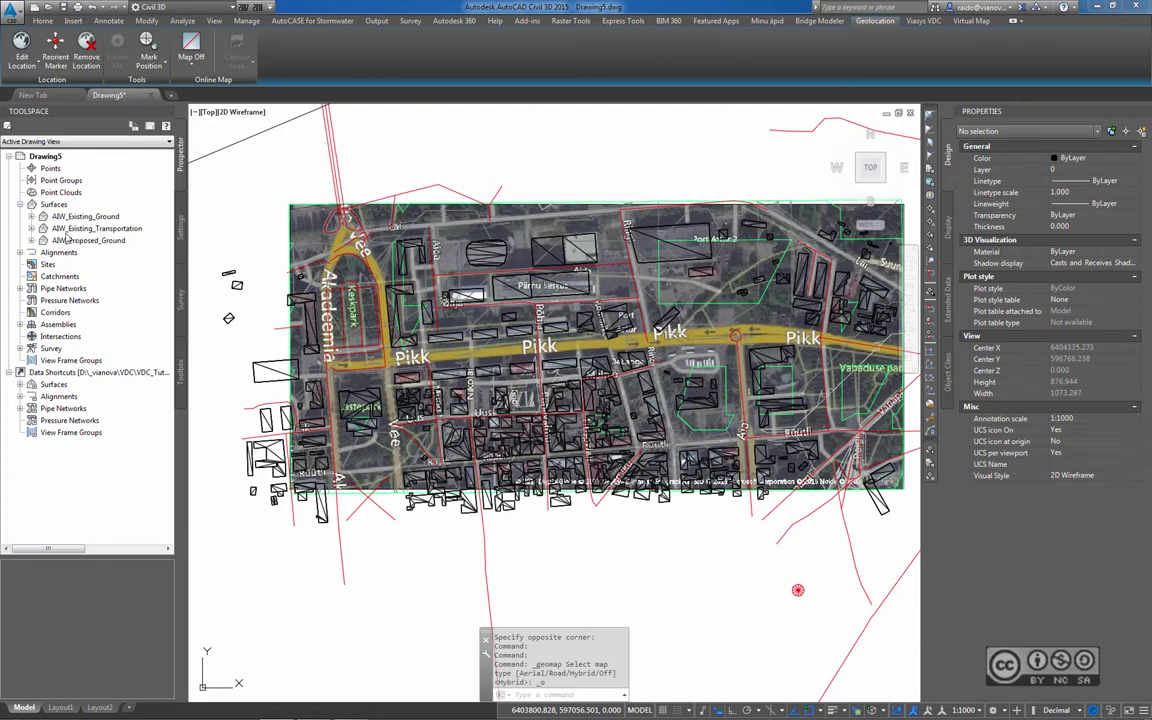
{"action": "right_click", "coordinate": [119, 232]}
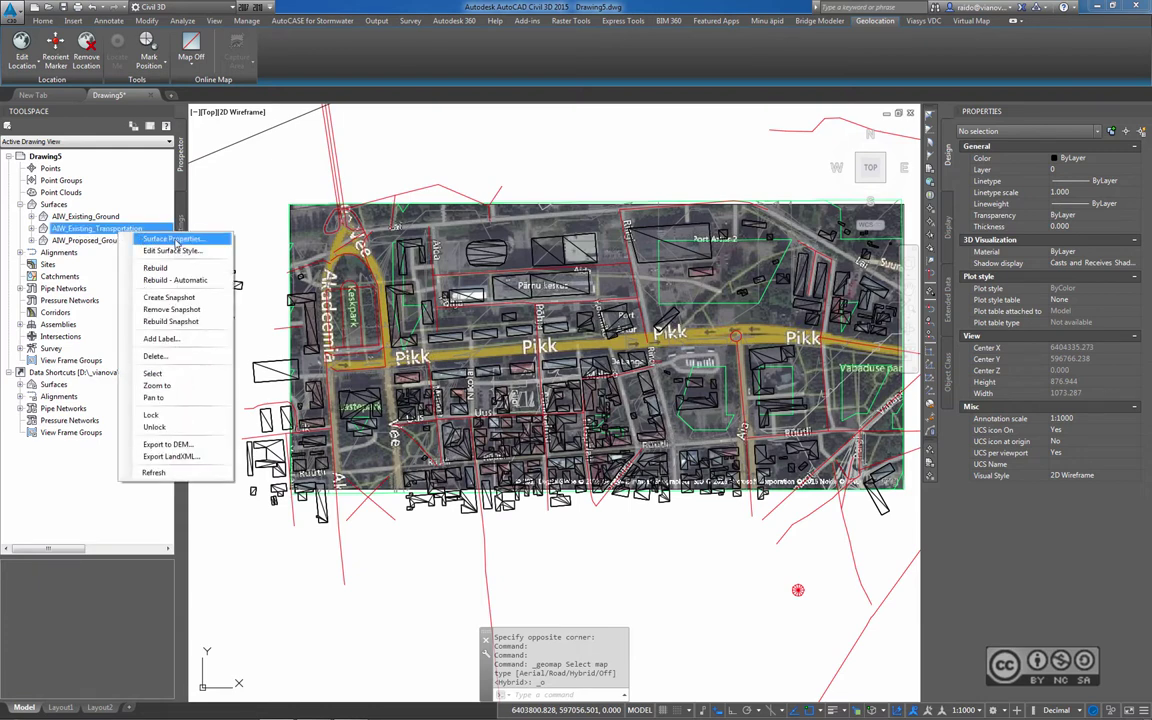
{"action": "left_click", "coordinate": [175, 241]}
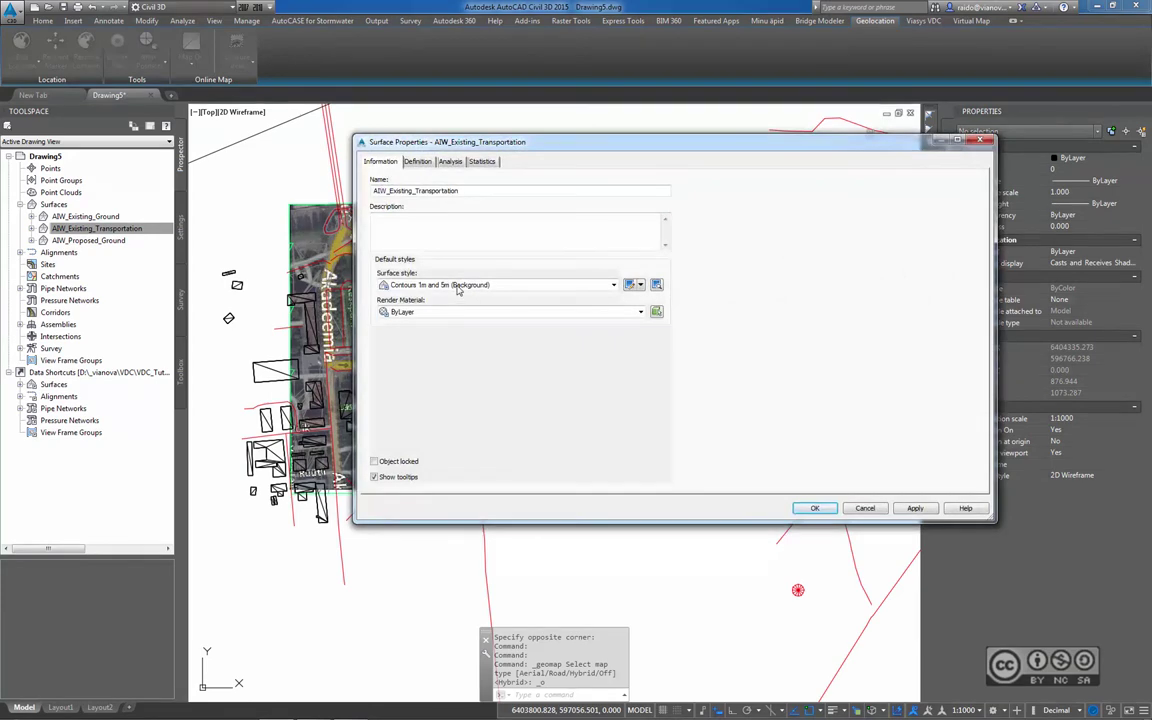
{"action": "left_click", "coordinate": [432, 287]}
{"action": "left_click", "coordinate": [425, 297]}
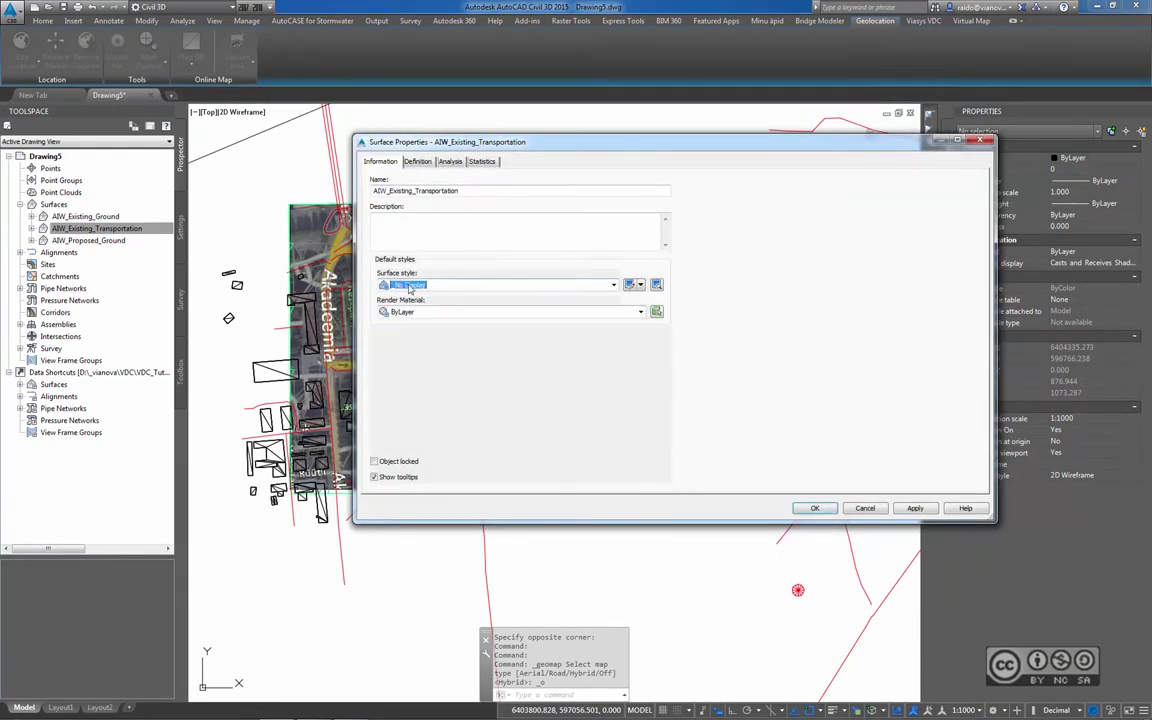
{"action": "left_click", "coordinate": [814, 508]}
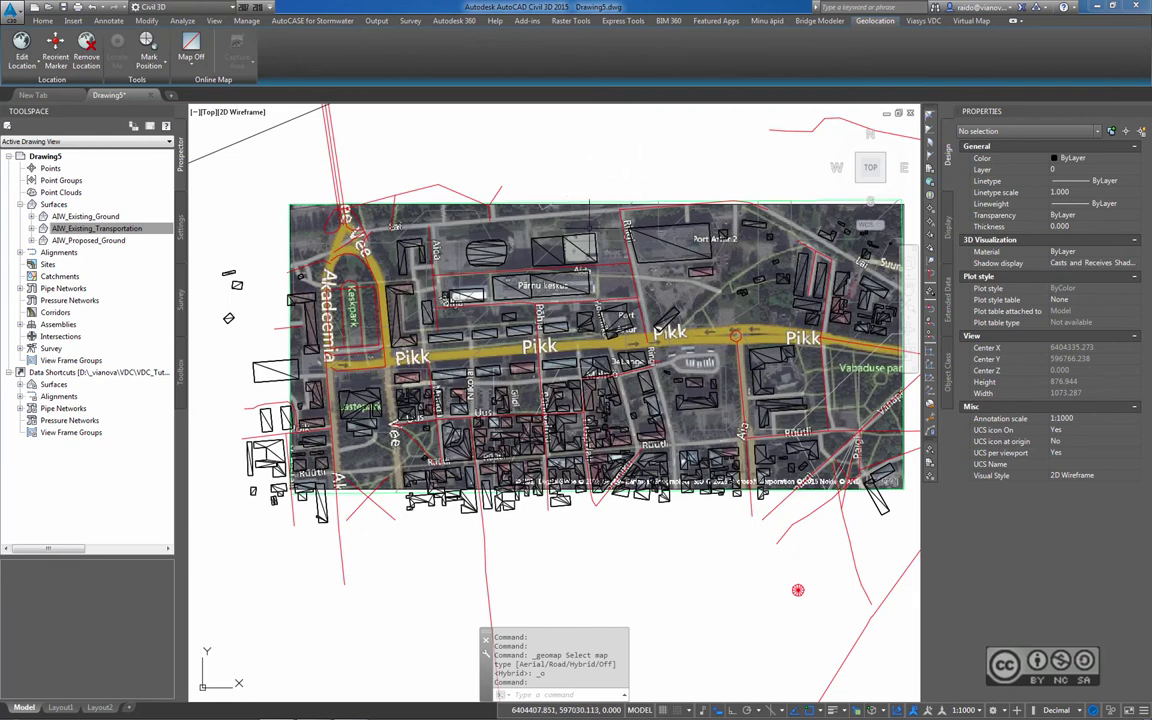
{"action": "left_click", "coordinate": [248, 112]}
{"action": "left_click", "coordinate": [285, 195]}
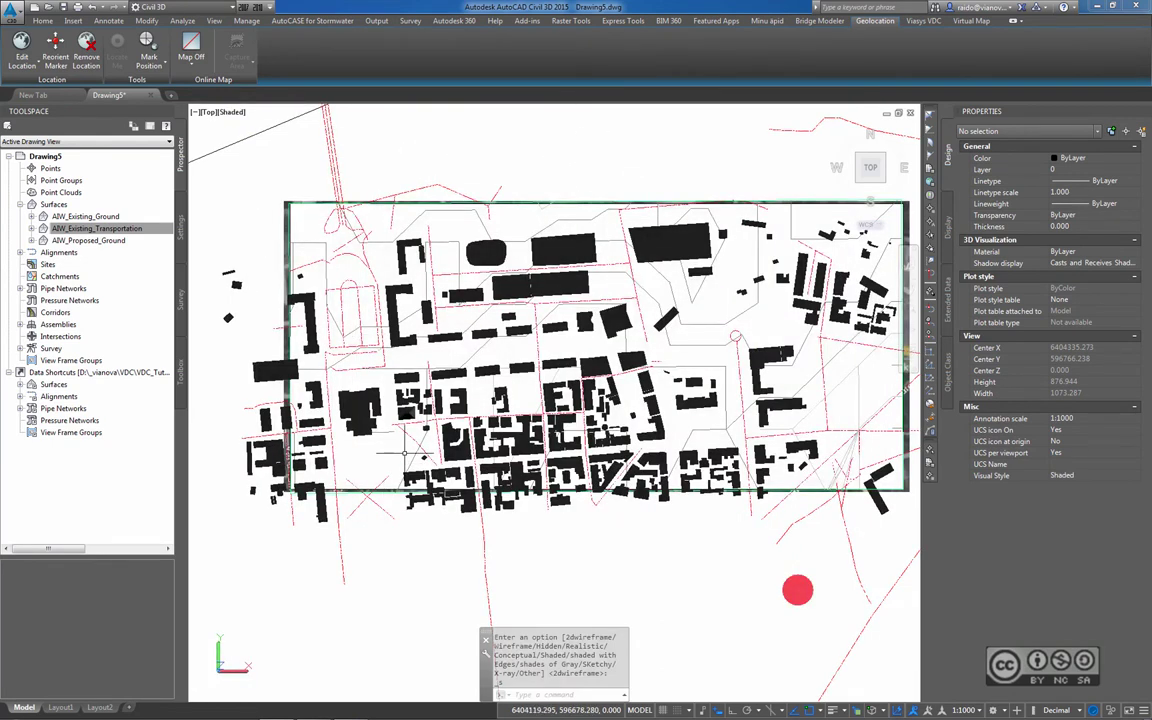
Orbit to view the buildings in 3D, return to 2D Wireframe, and select all similar building meshes
{"action": "middle_click_drag", "start_coordinate": [797, 590], "coordinate": [845, 290], "text": "shift"}
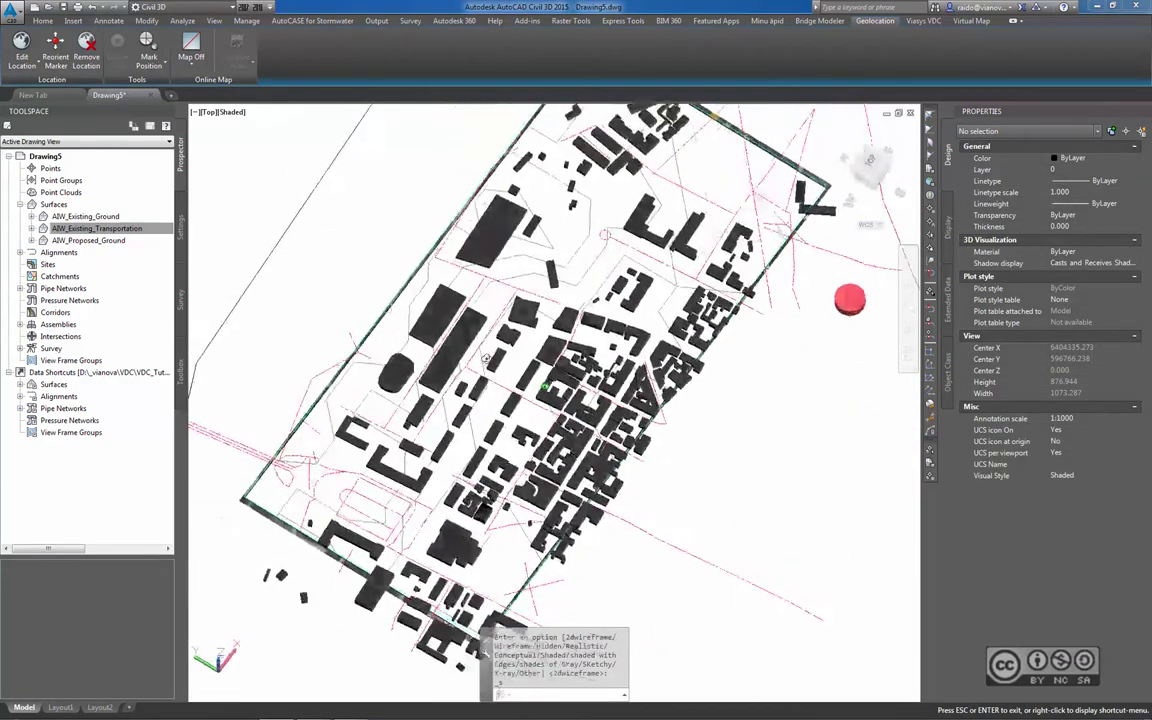
{"action": "left_click", "coordinate": [369, 238]}
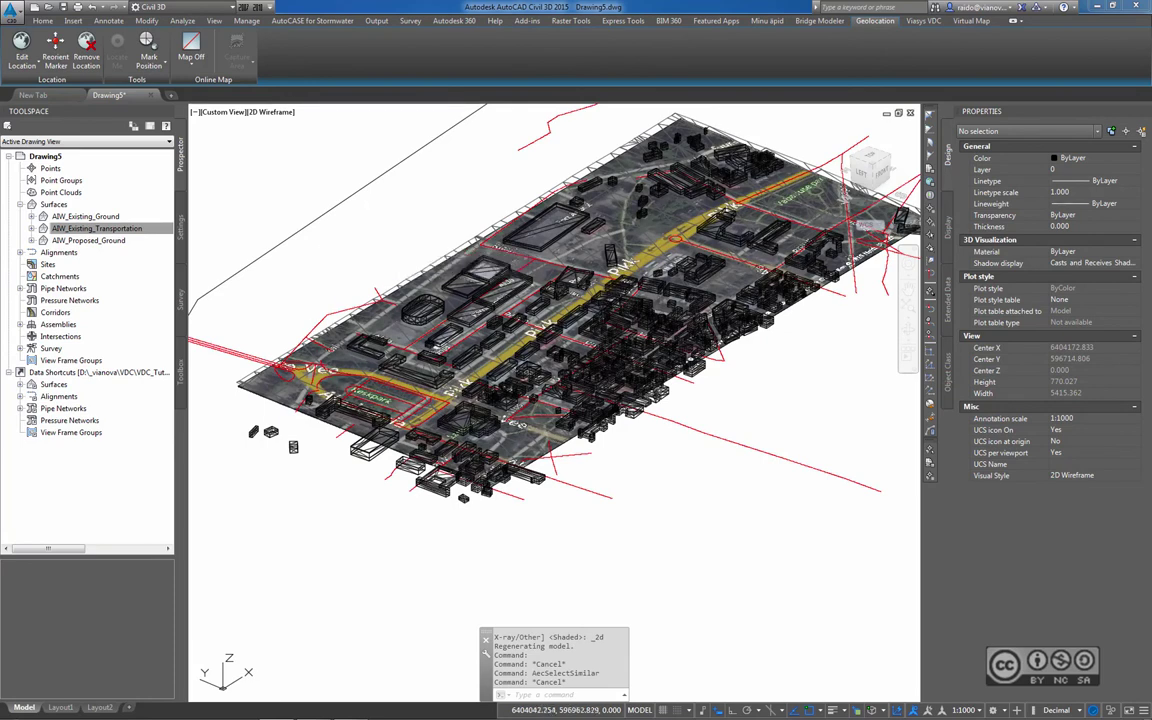
{"action": "left_click", "coordinate": [369, 238]}
{"action": "left_click", "coordinate": [369, 238]}
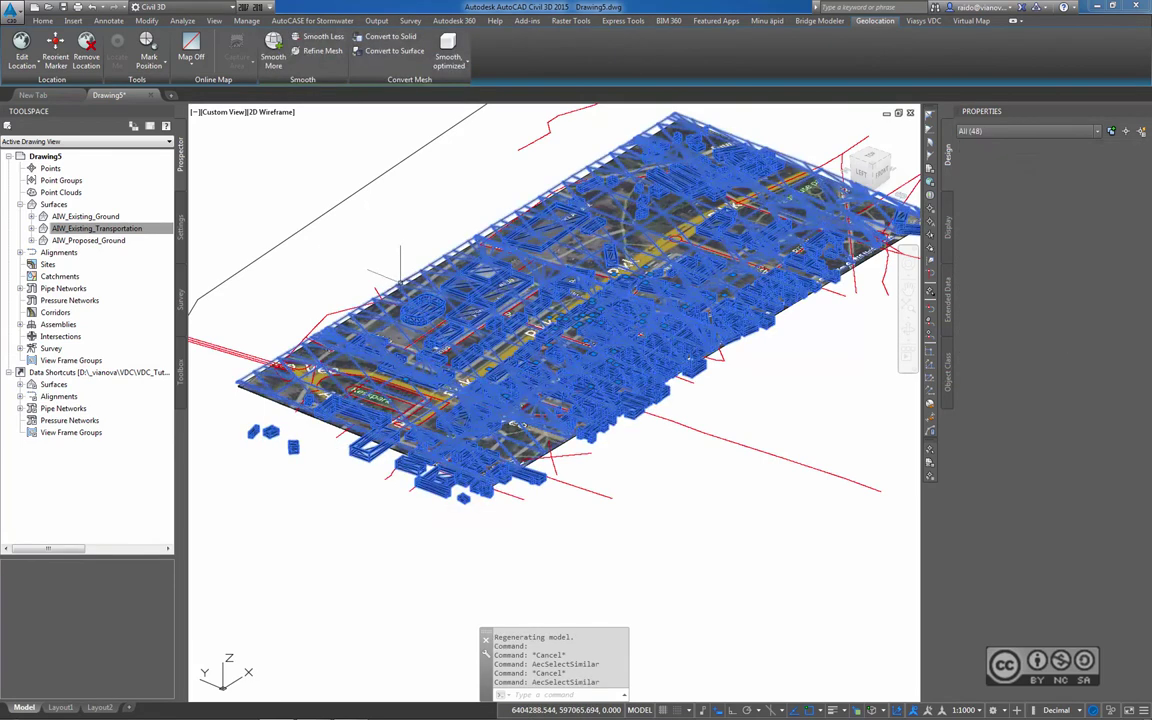
Show the selected buildings in the Object Viewer and orbit them for a closer look
{"action": "right_click", "coordinate": [405, 225]}
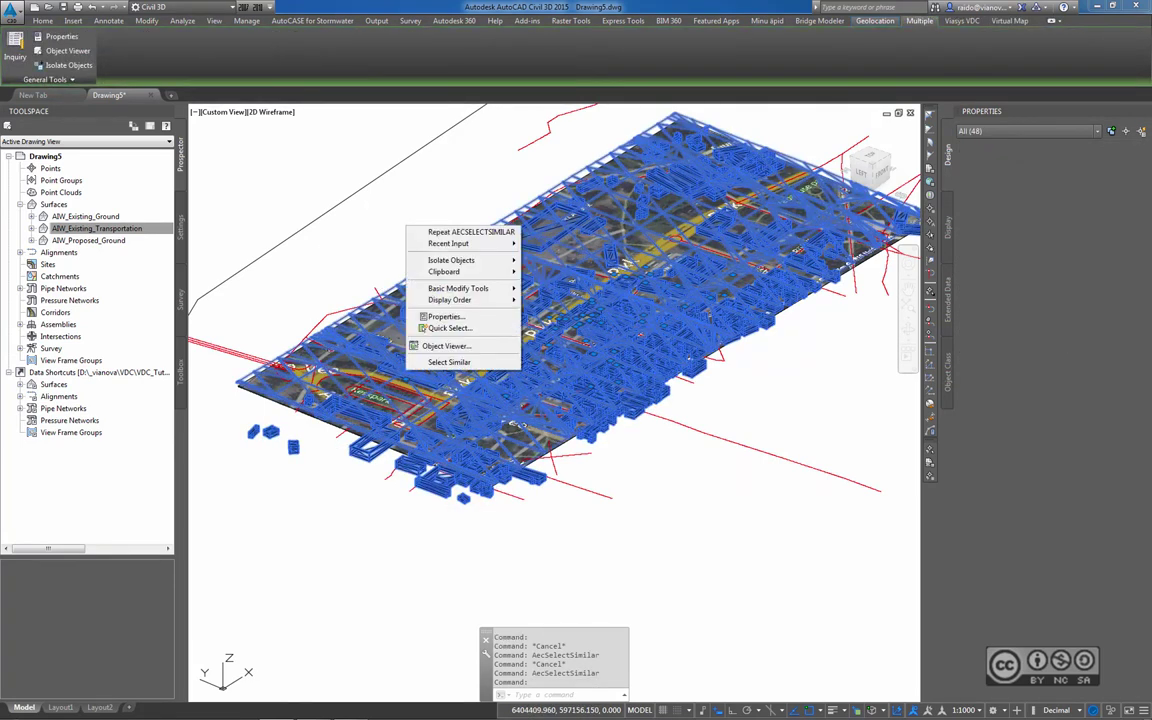
{"action": "left_click", "coordinate": [450, 343]}
{"action": "left_click", "coordinate": [67, 50]}
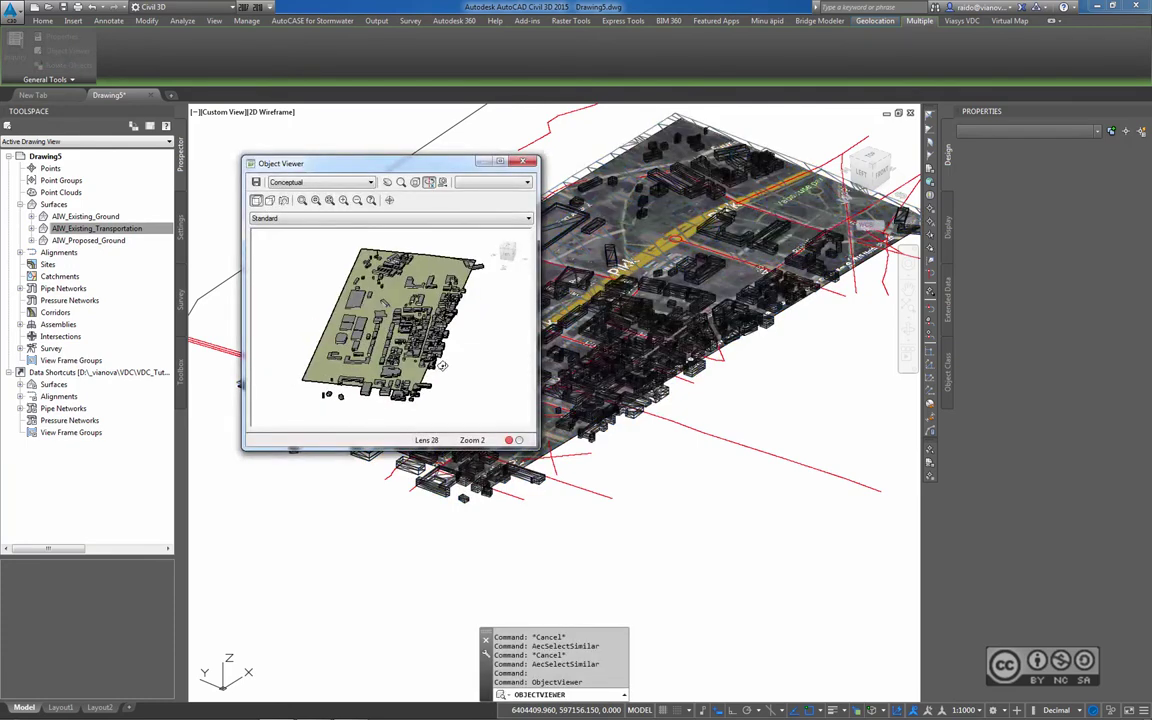
{"action": "left_click_drag", "start_coordinate": [373, 333], "coordinate": [408, 369]}
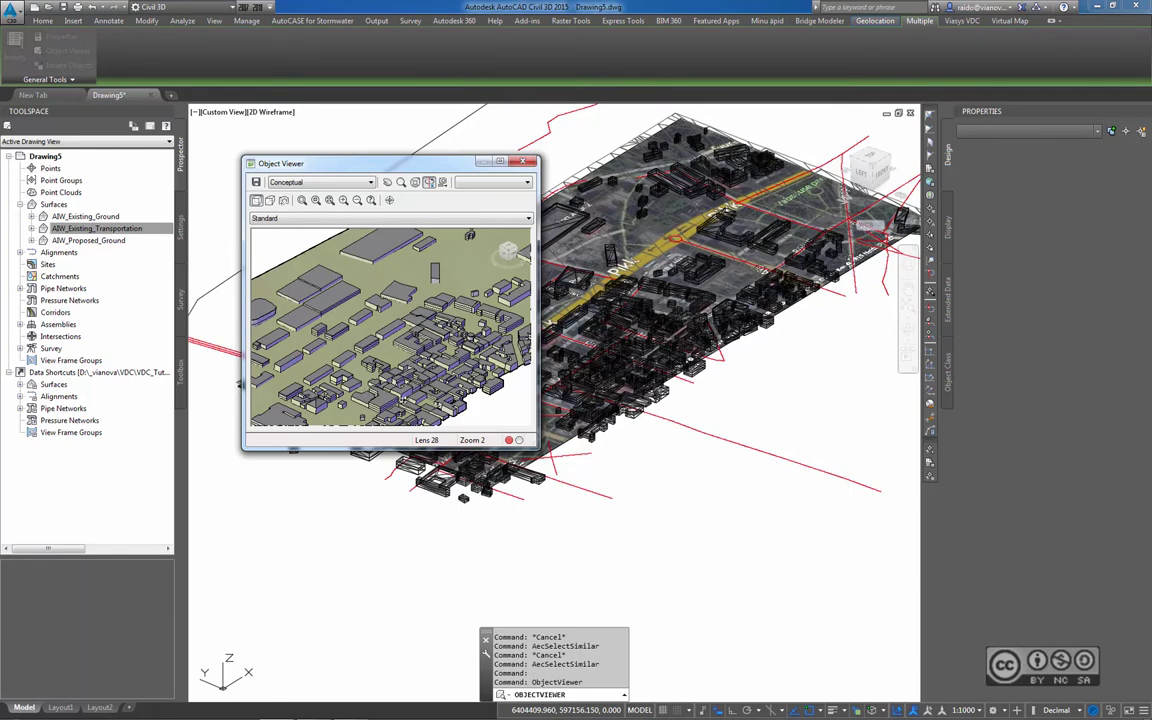
{"action": "left_click_drag", "start_coordinate": [408, 369], "coordinate": [395, 340]}
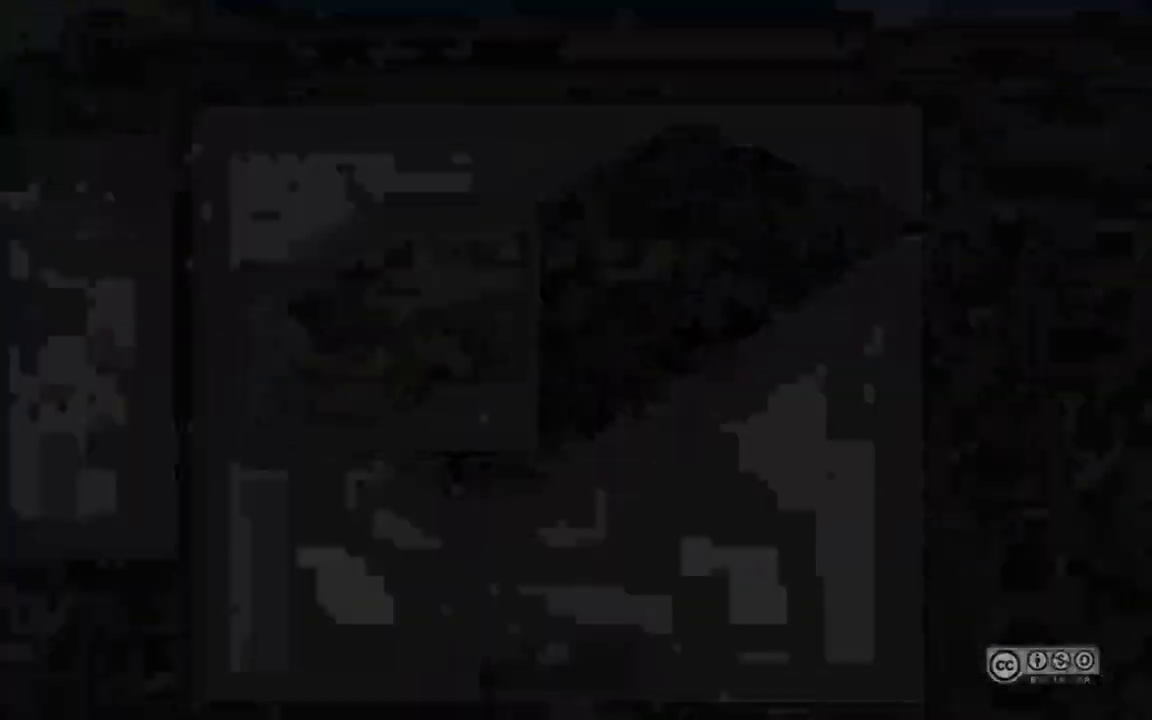